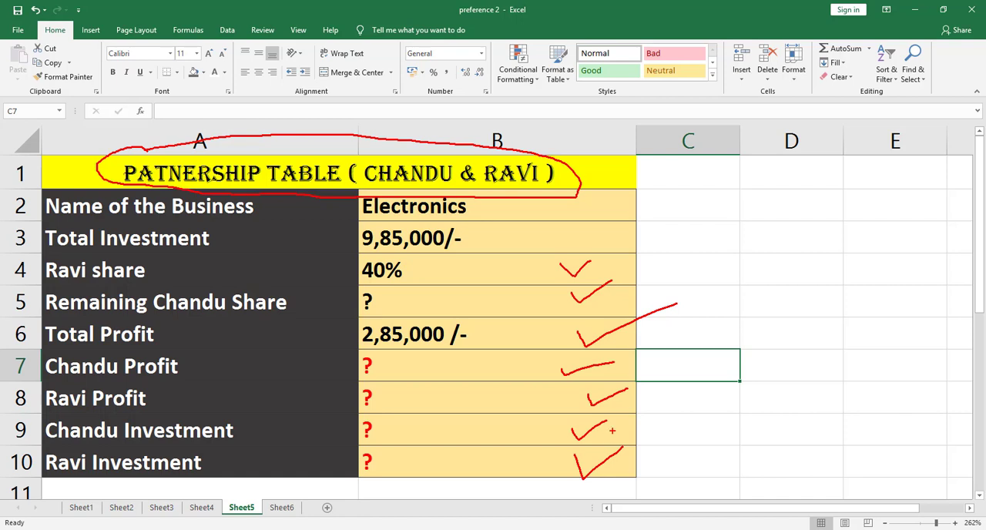
- Switch to the browser, subscribe to the SA Telugu tech zone channel on YouTube and set its notifications to All
key(Escape)
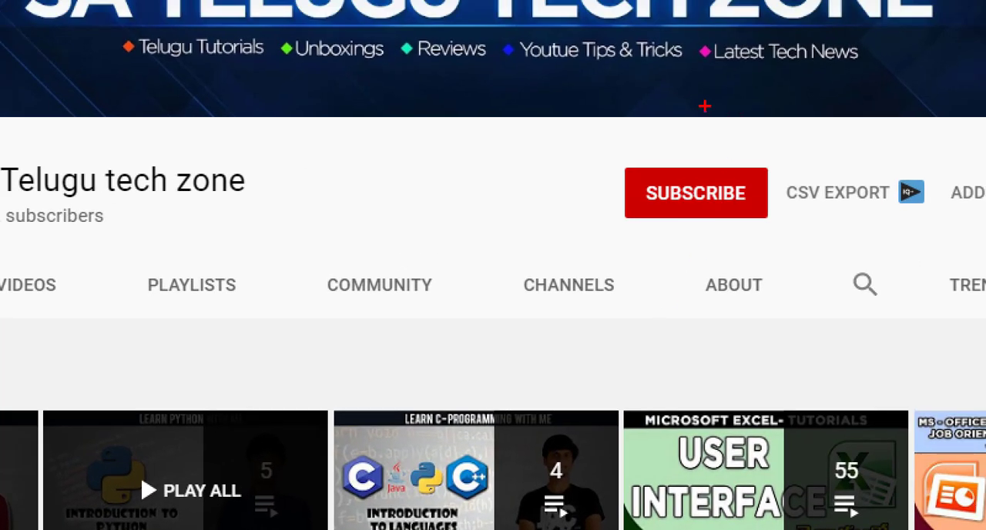
mouse_move(704, 105)
mouse_down()
mouse_move(596, 189)
mouse_move(804, 215)
mouse_move(730, 105)
mouse_up()
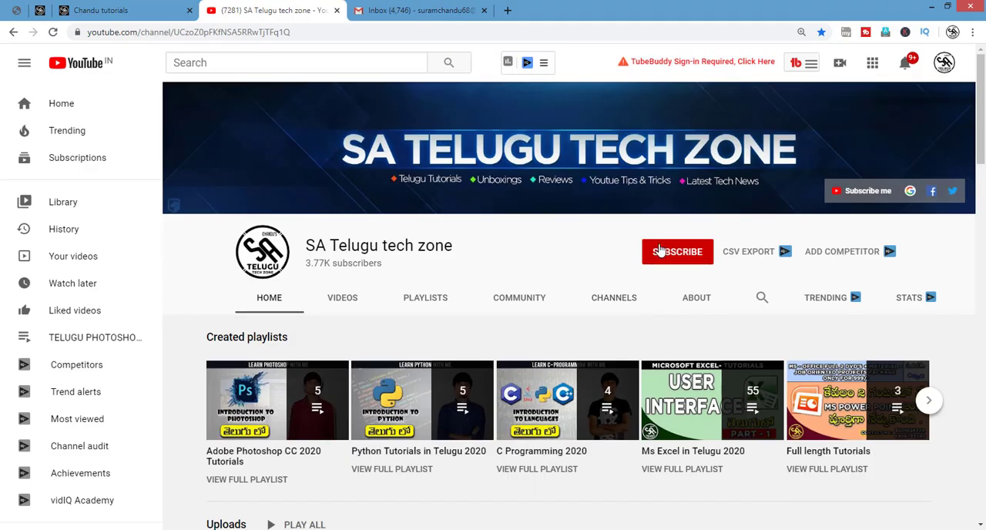
click(721, 191)
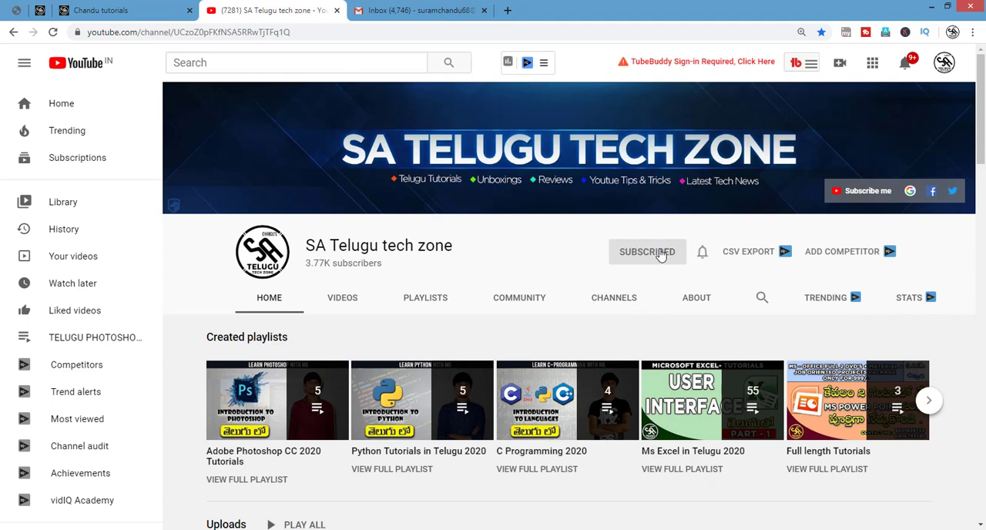
click(703, 252)
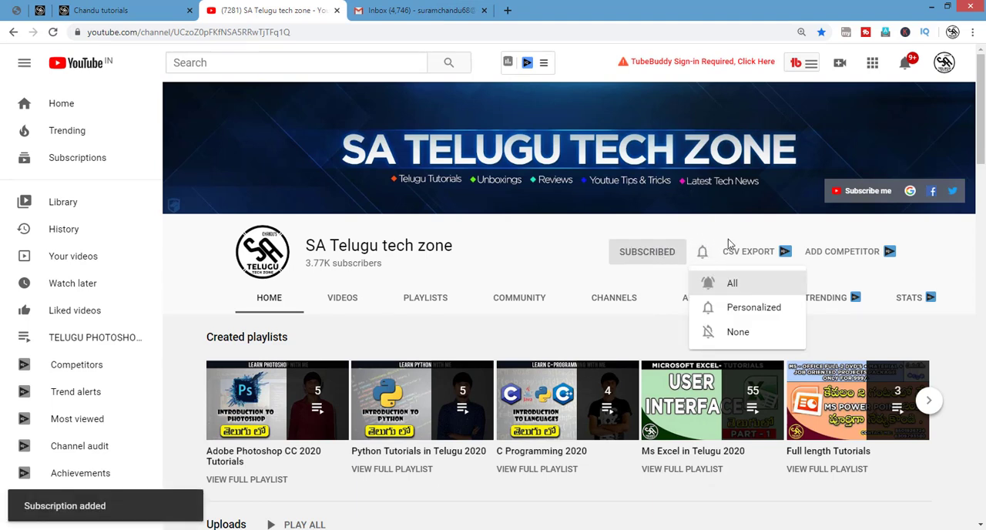
click(733, 284)
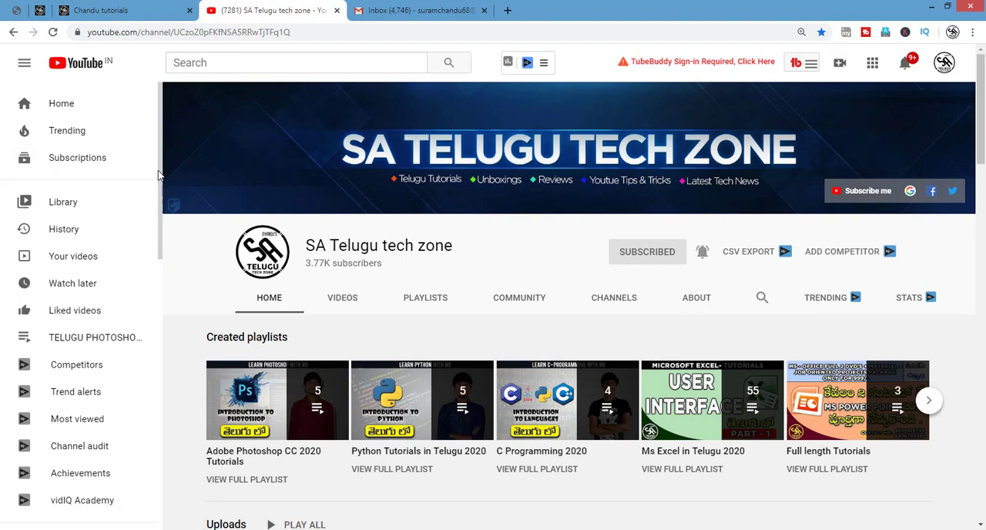
- Look through the satelugutechzone.com home page and its MS Word course page, and return to the YouTube channel
click(121, 11)
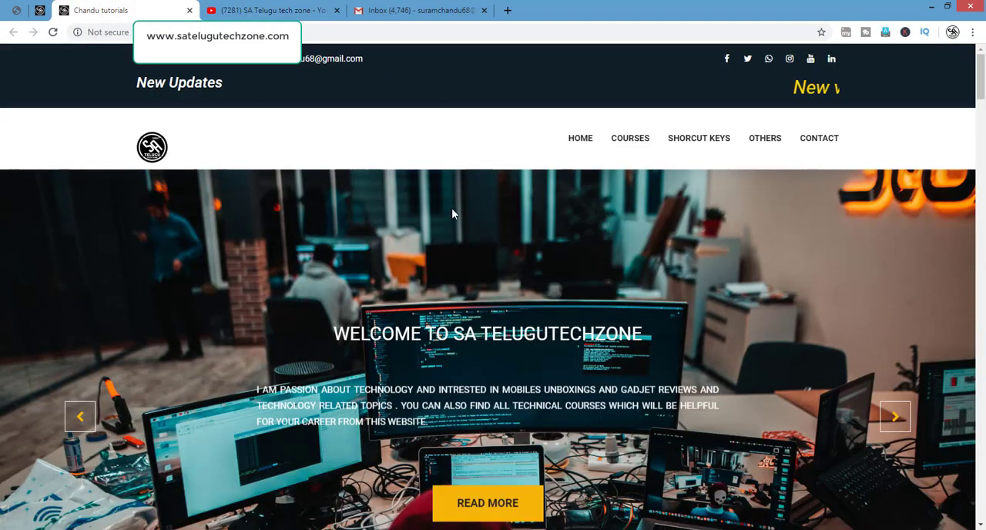
scroll(452, 213, down, 10)
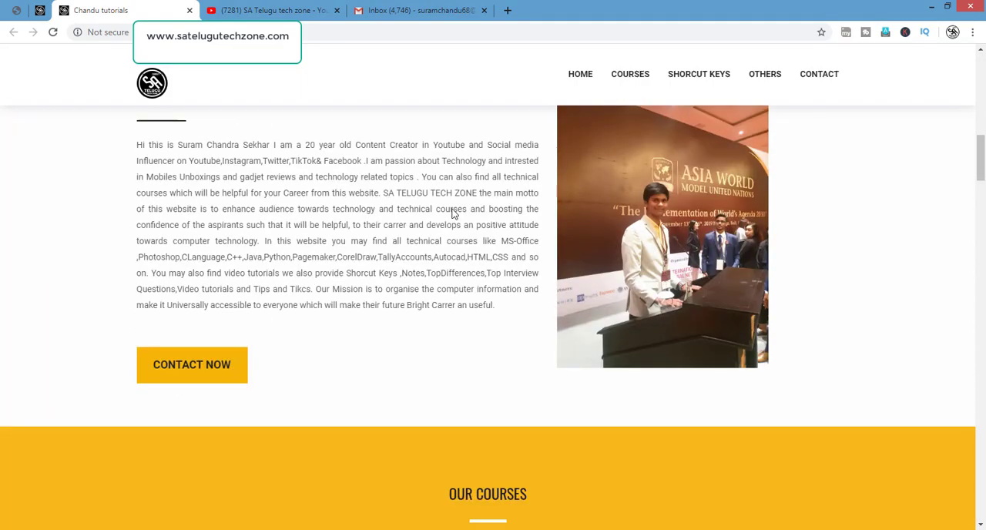
scroll(453, 209, down, 5)
scroll(452, 208, up, 15)
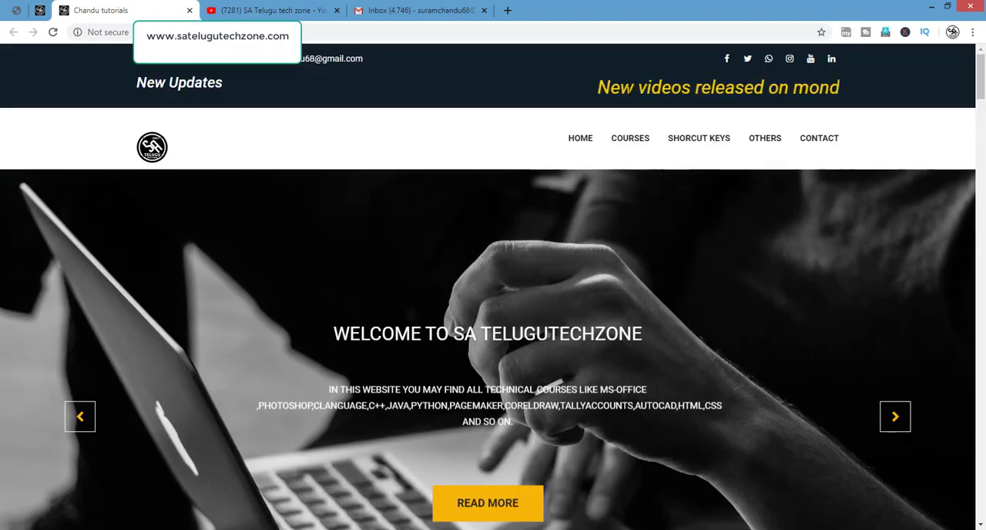
mouse_move(623, 136)
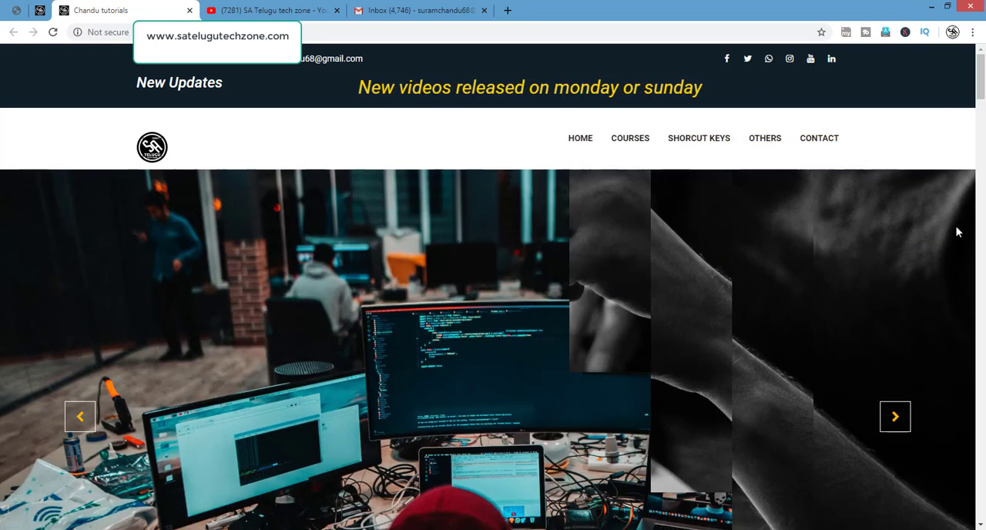
click(37, 12)
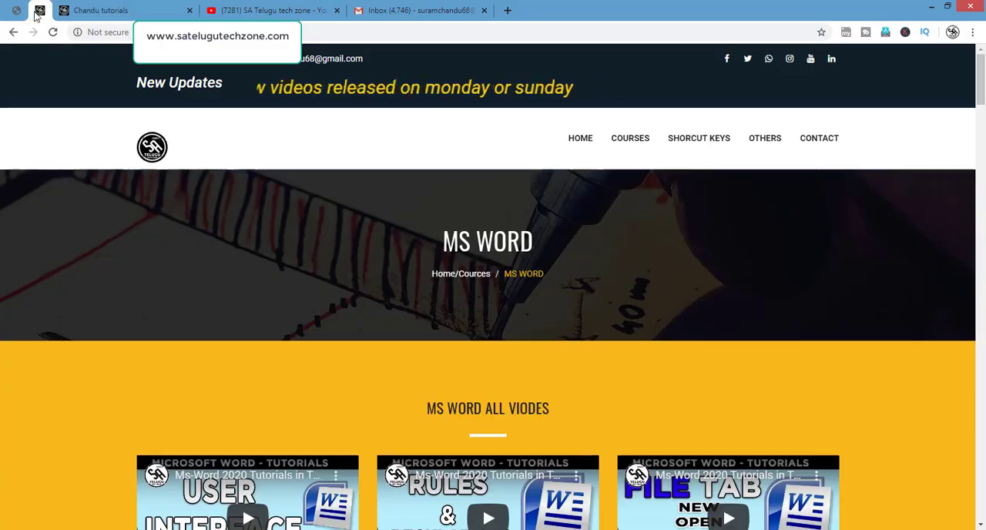
scroll(393, 275, down, 15)
scroll(394, 275, up, 15)
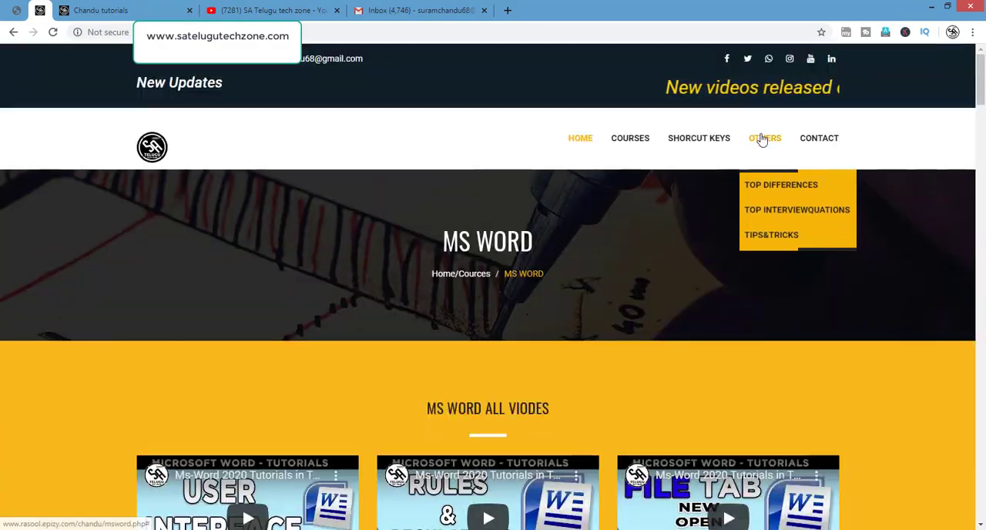
click(296, 8)
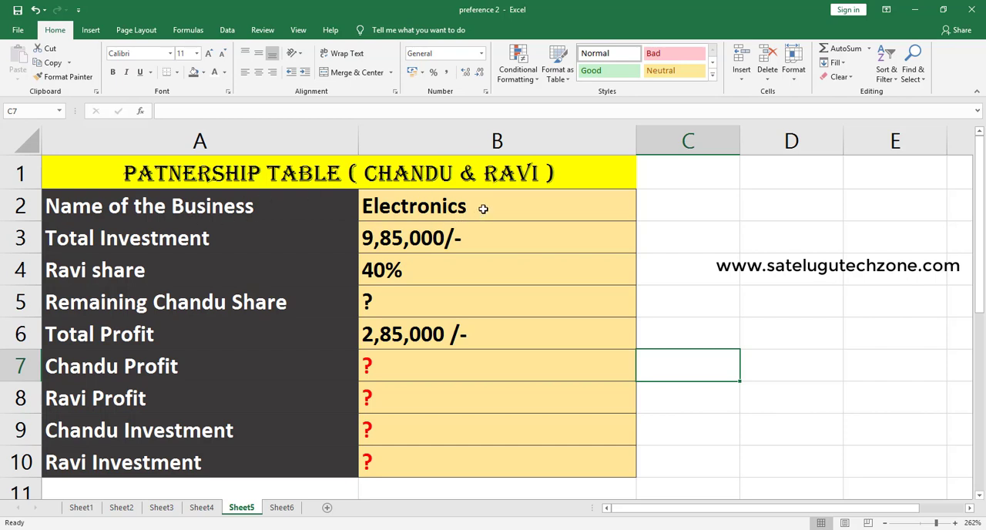
- Switch to Excel, tick off the partnership table rows from business name to investments with pen marks, and clear the marks
drag(482, 208, 569, 183)
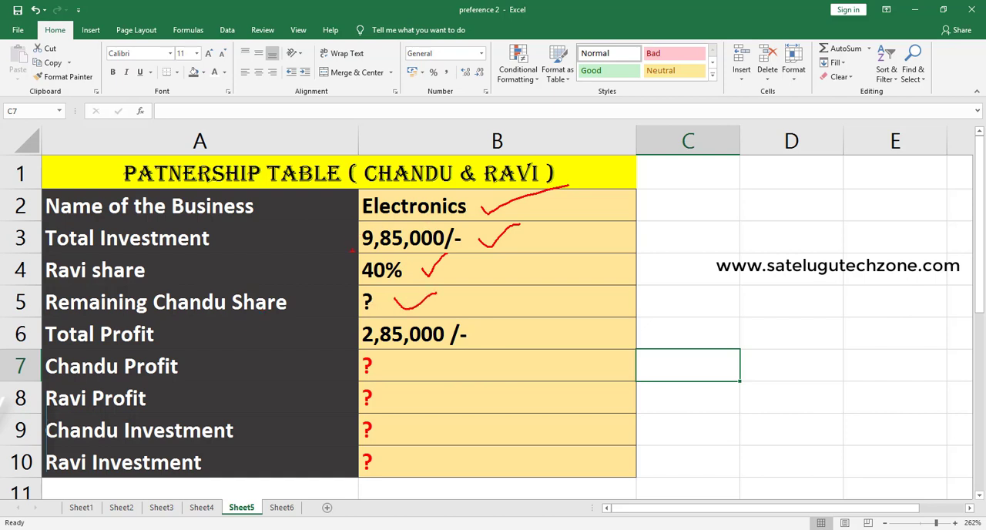
drag(481, 332, 583, 285)
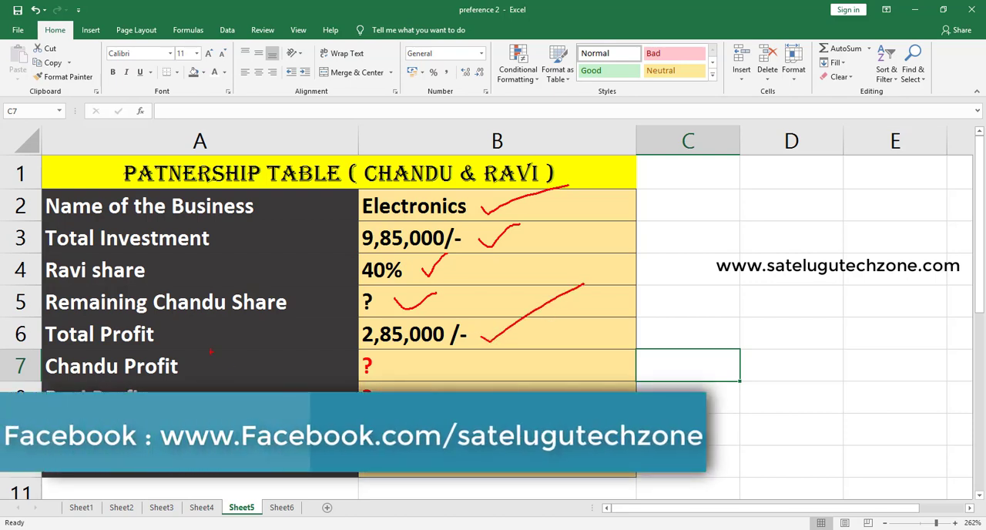
drag(465, 358, 585, 336)
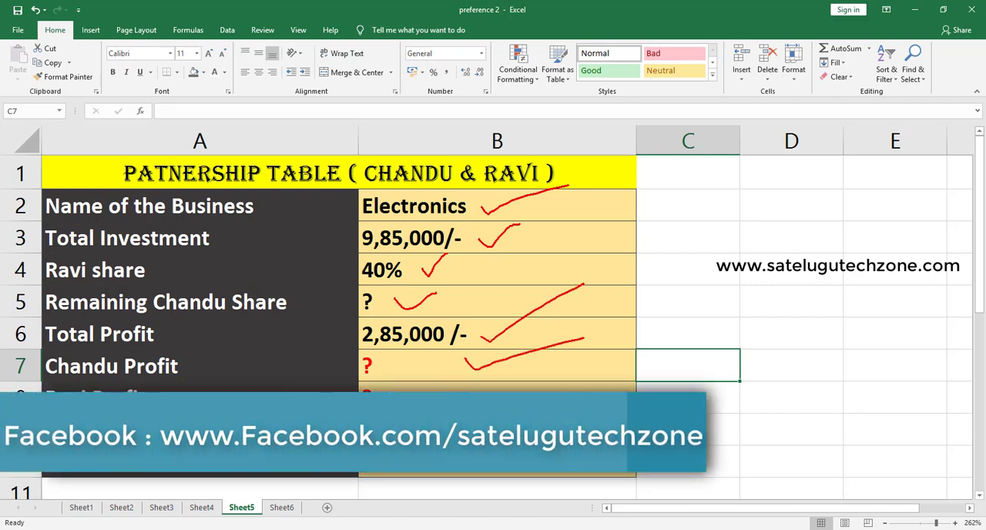
drag(476, 395, 584, 381)
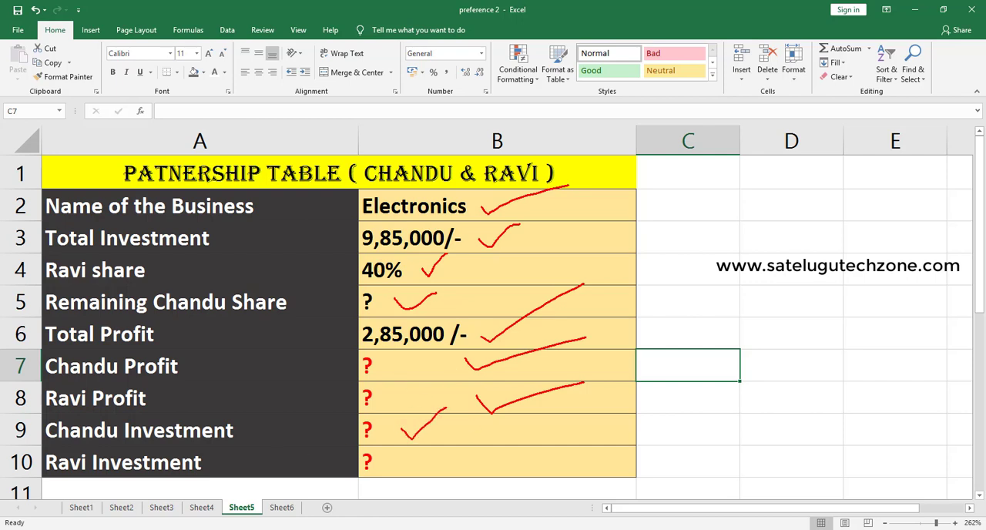
drag(433, 461, 455, 449)
key(Escape)
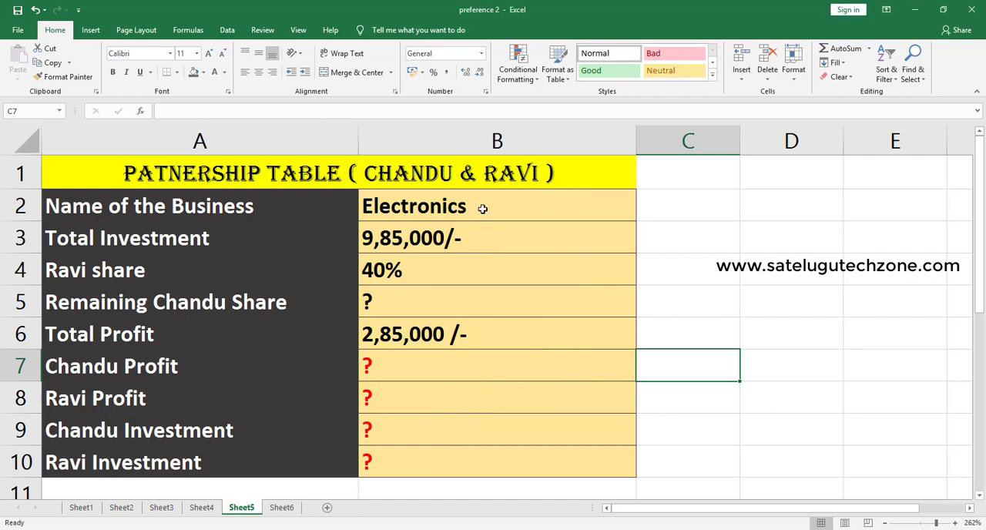
- Clear the question mark placeholder from the remaining share cell B5
click(381, 304)
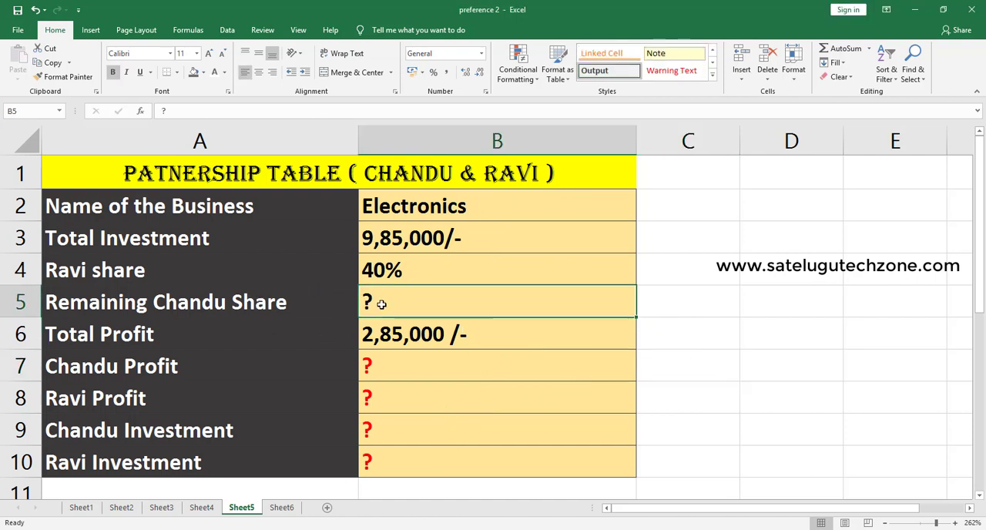
double_click(382, 304)
key(BackSpace)
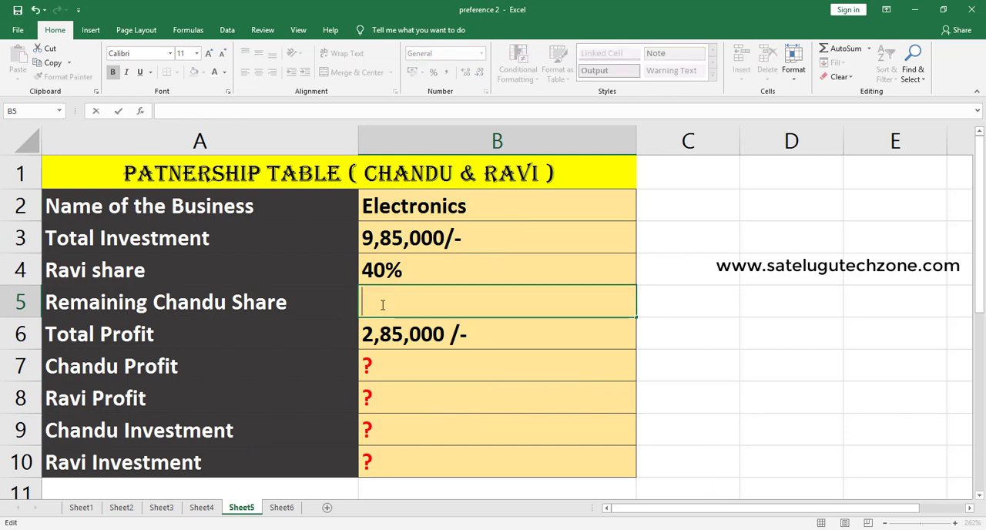
text(100)
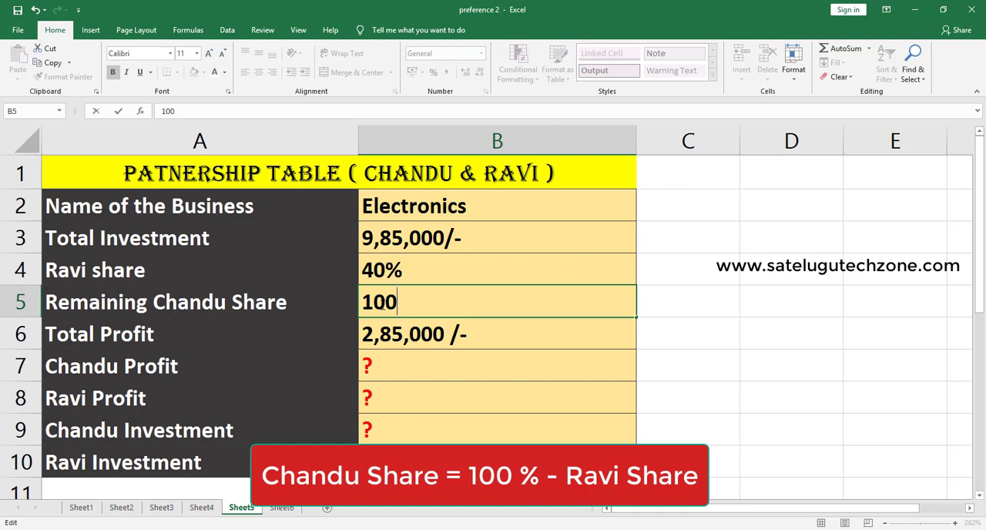
key(BackSpace)
key(BackSpace)
key(BackSpace)
- Calculate the remaining partner's share in B5 with the formula =100%-B4
text(=)
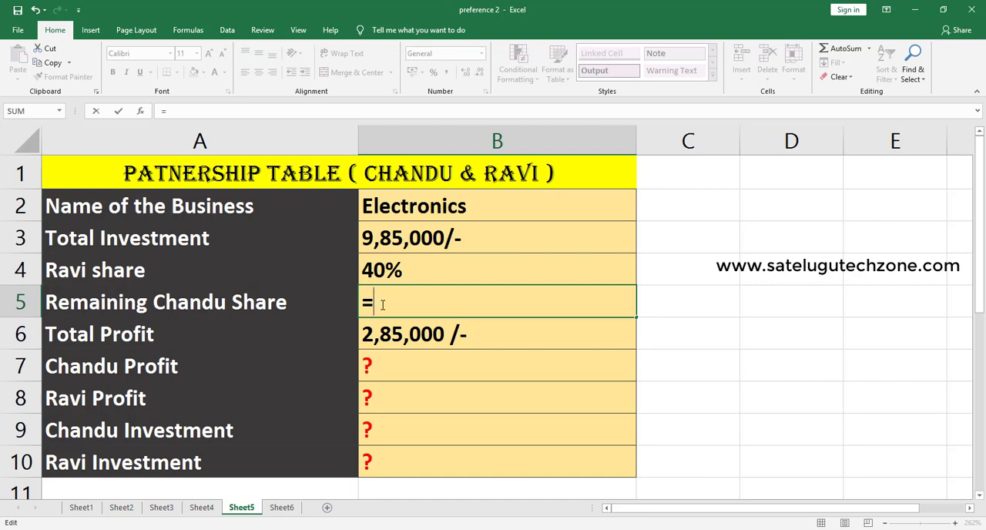
text(100)
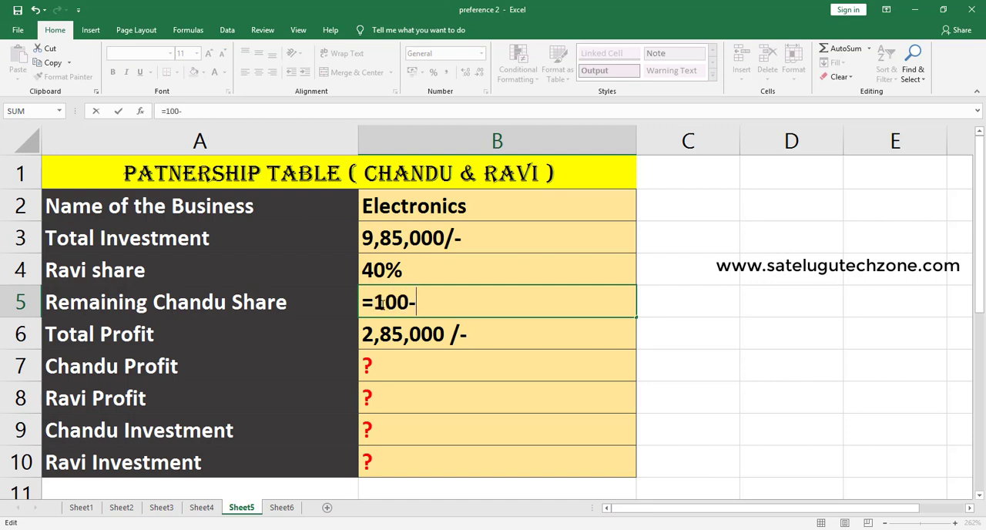
text(%)
click(375, 269)
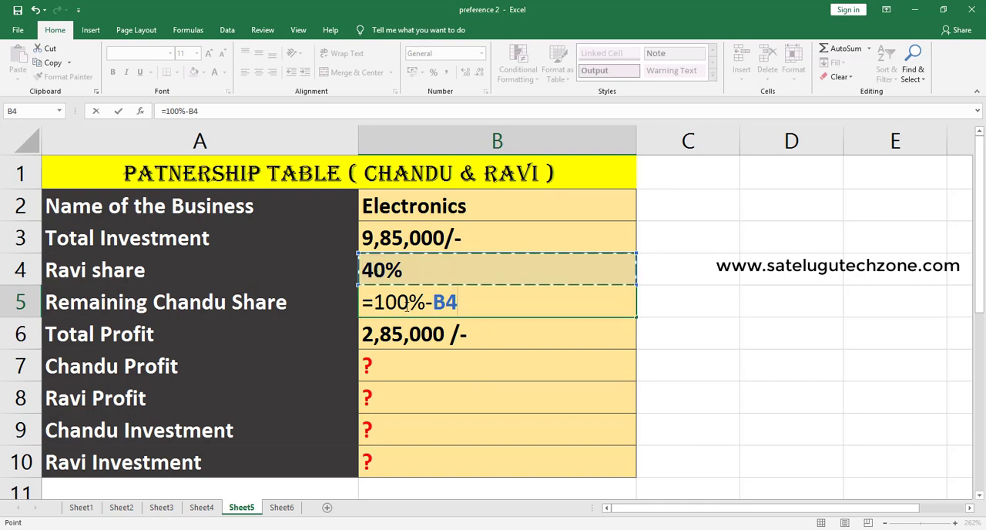
key(Return)
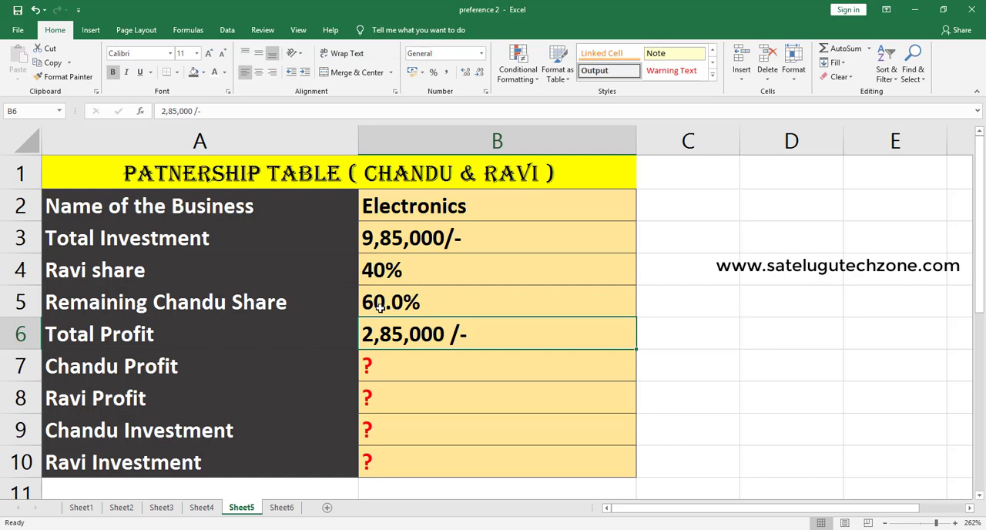
- Clear the question mark from profit cell B7 and remove the /- suffix from the total profit in B6
click(388, 368)
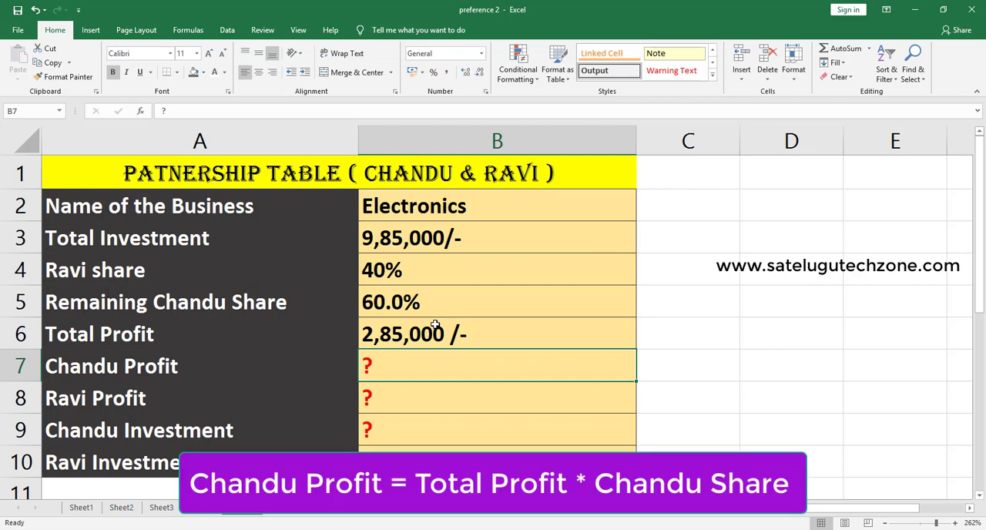
double_click(416, 361)
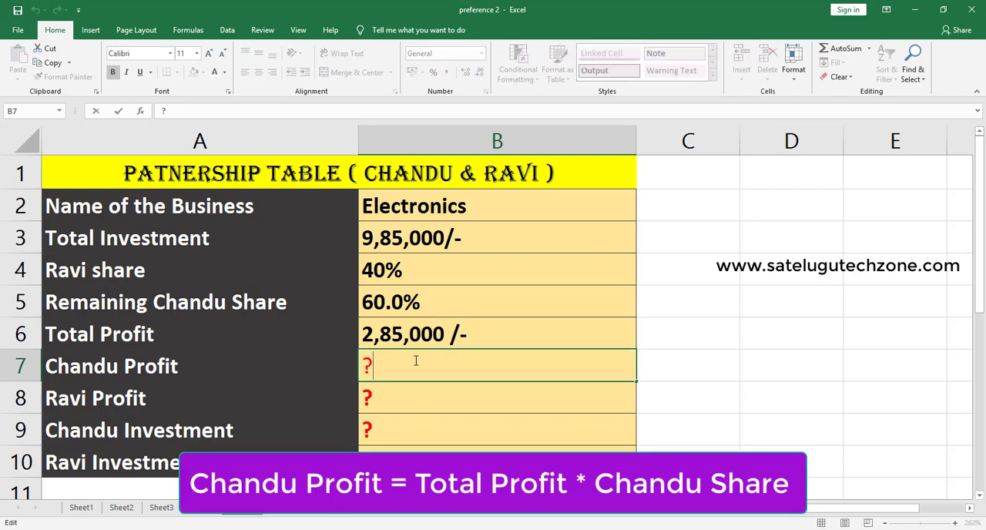
key(BackSpace)
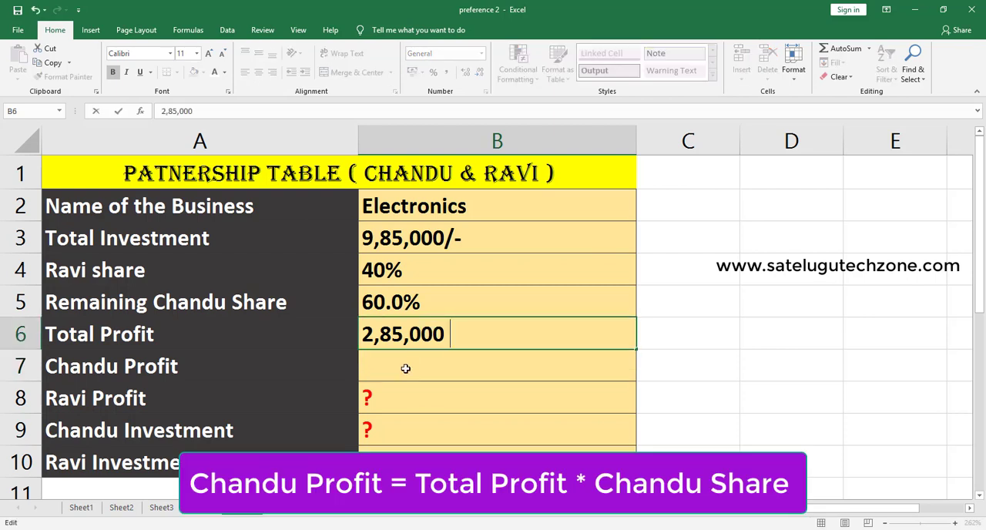
click(405, 369)
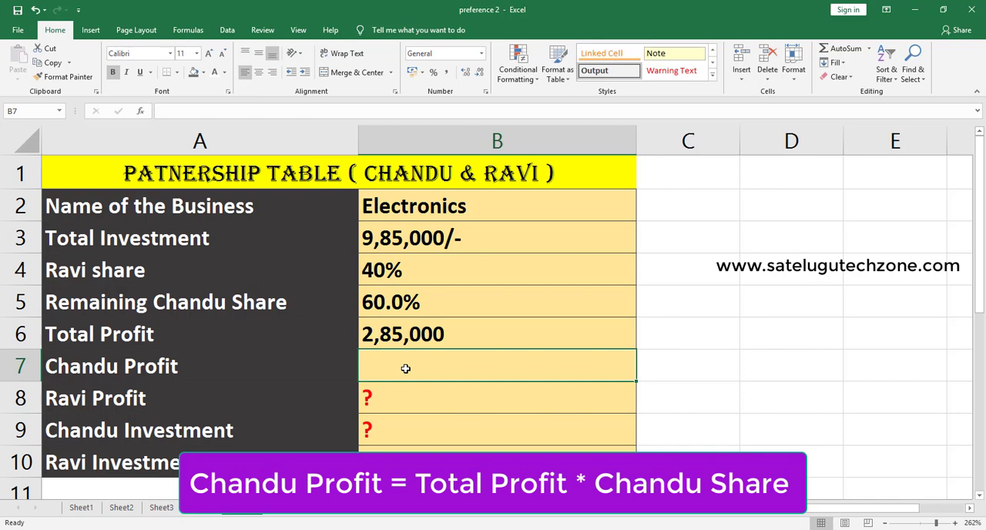
- Calculate the profit in B7 by multiplying the total profit by the remaining share, using =B6*B5
text(=)
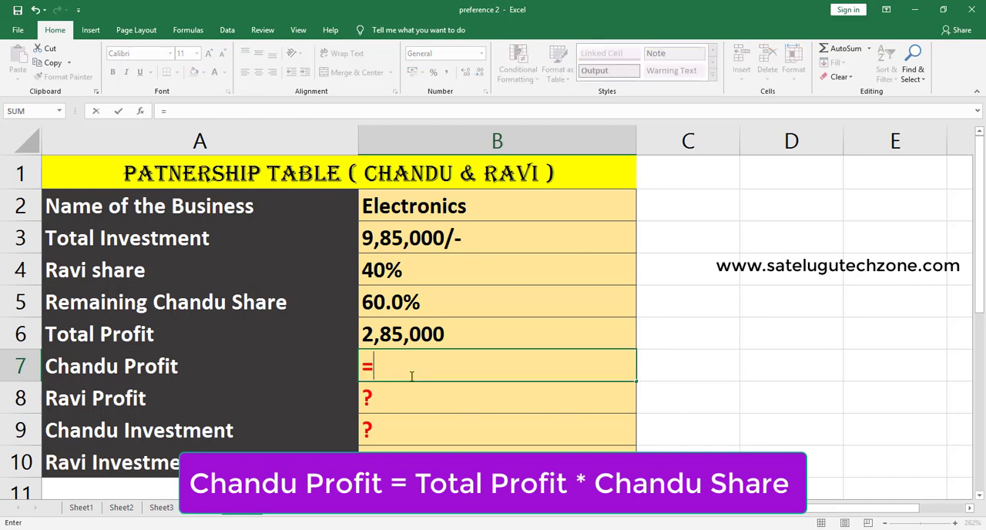
click(410, 332)
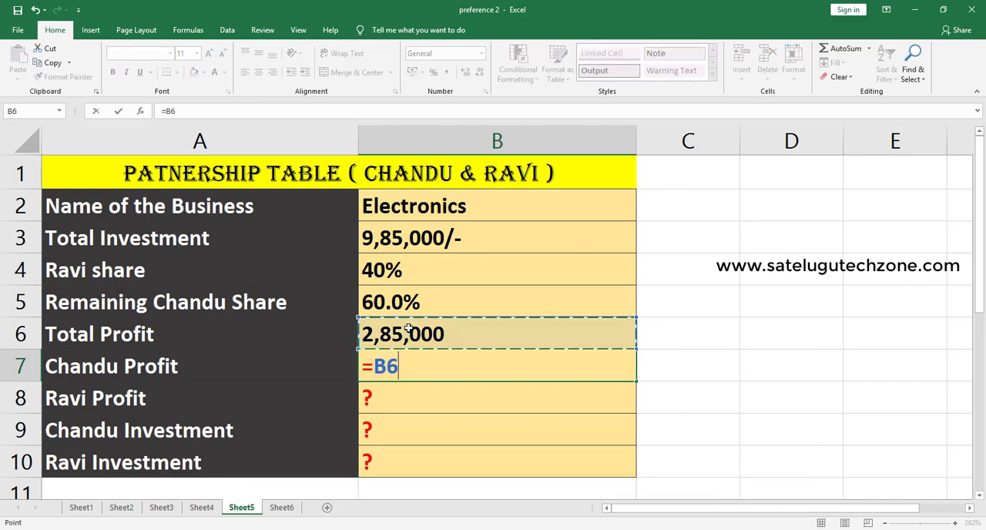
text(*)
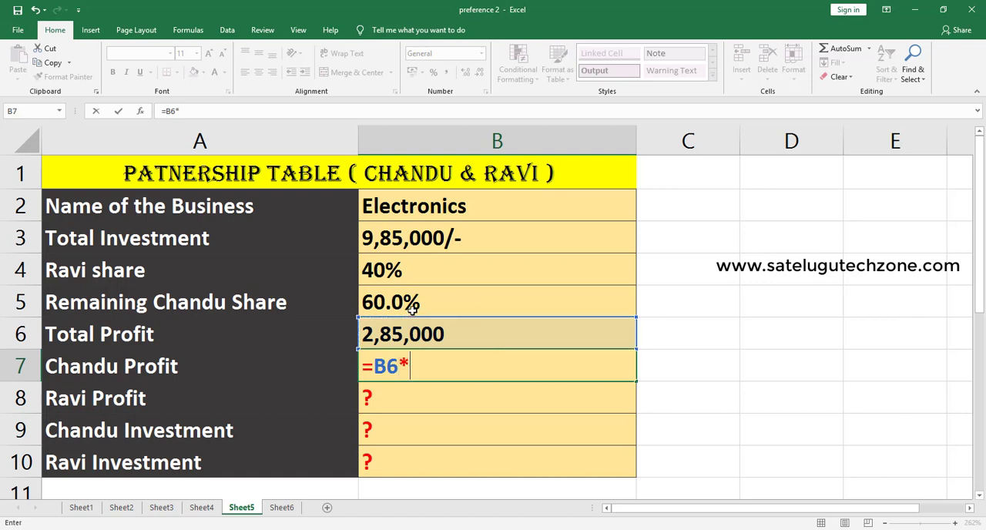
click(406, 302)
key(Return)
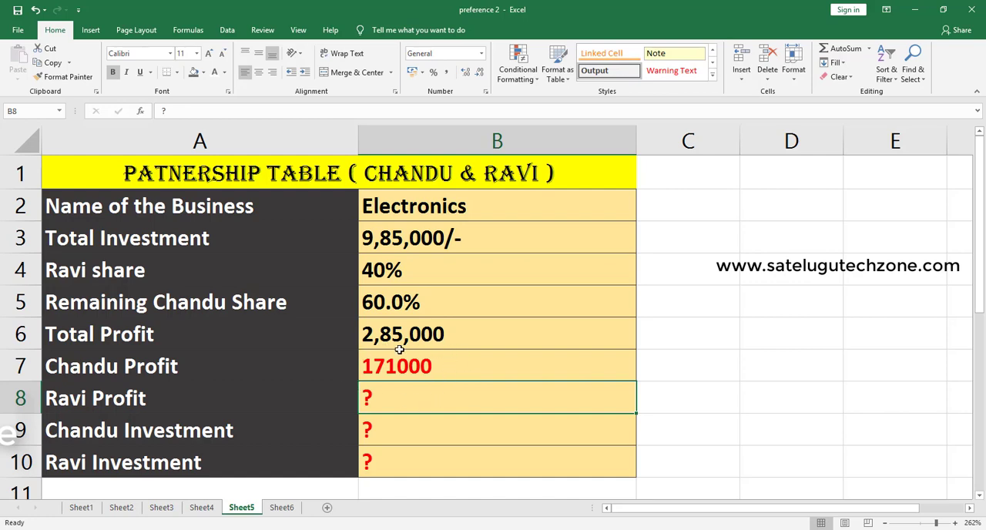
- Replace the question mark in profit cell B8 with the total profit times the 40% share, using =B6*B4
scroll(383, 362, down, 1)
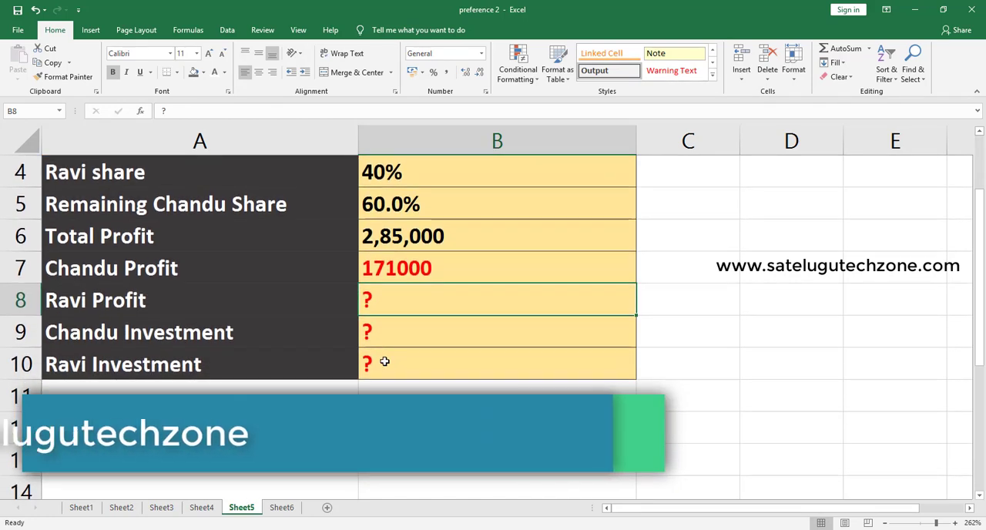
scroll(383, 362, up, 1)
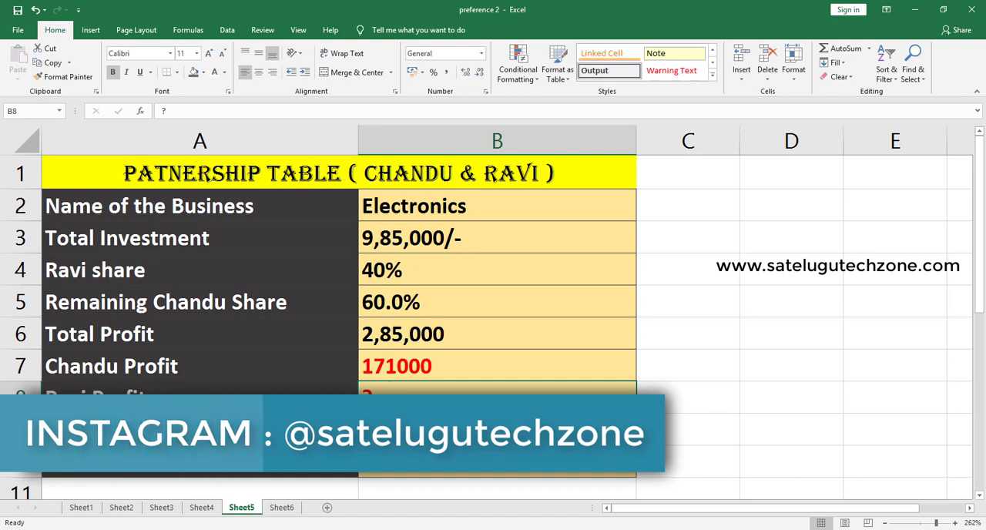
double_click(390, 385)
key(BackSpace)
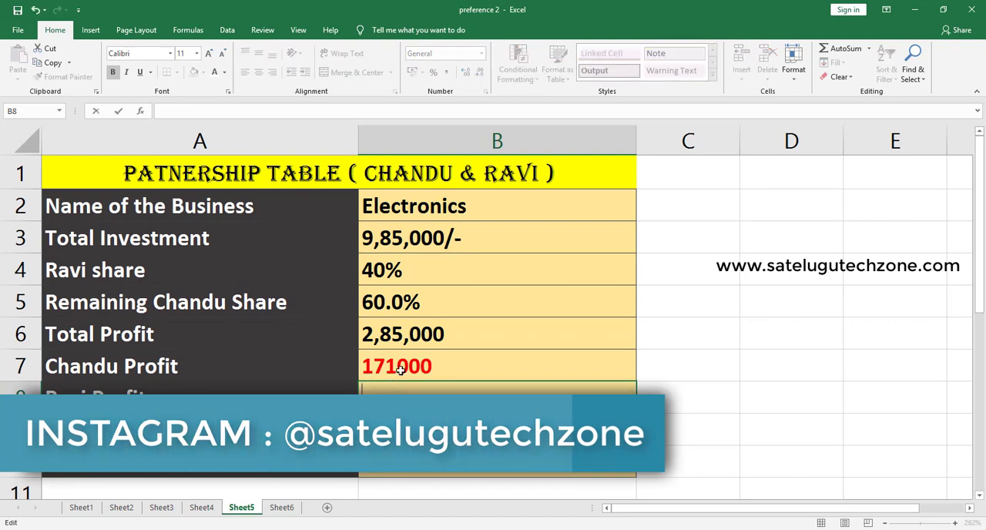
text(=)
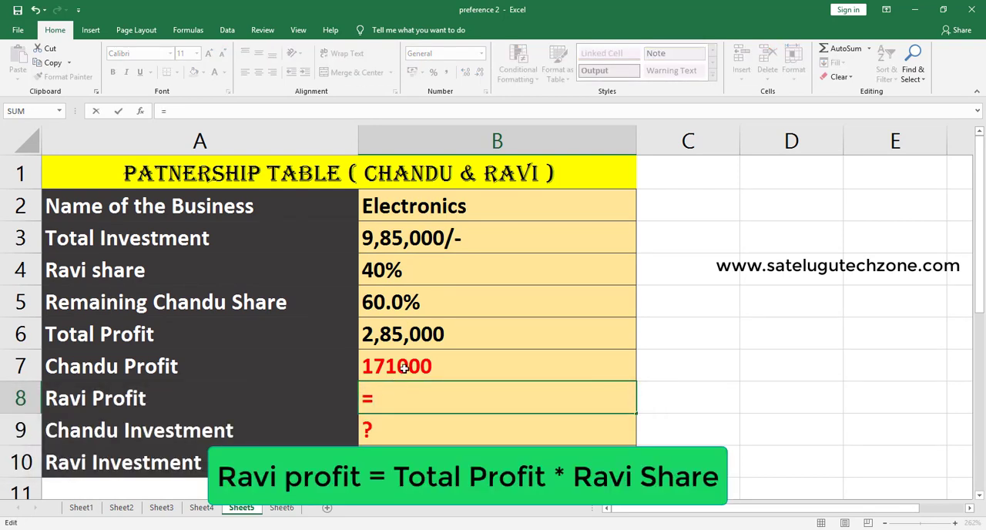
click(419, 334)
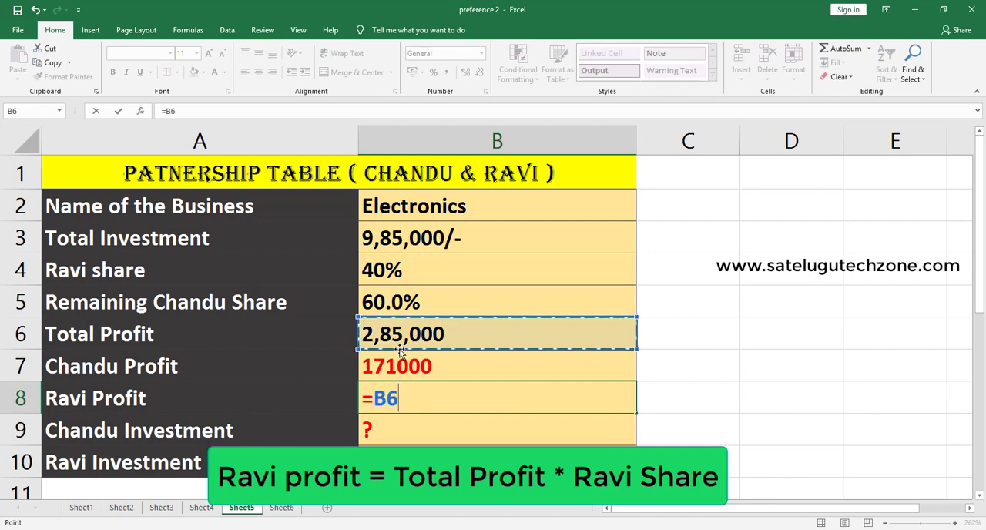
text(*)
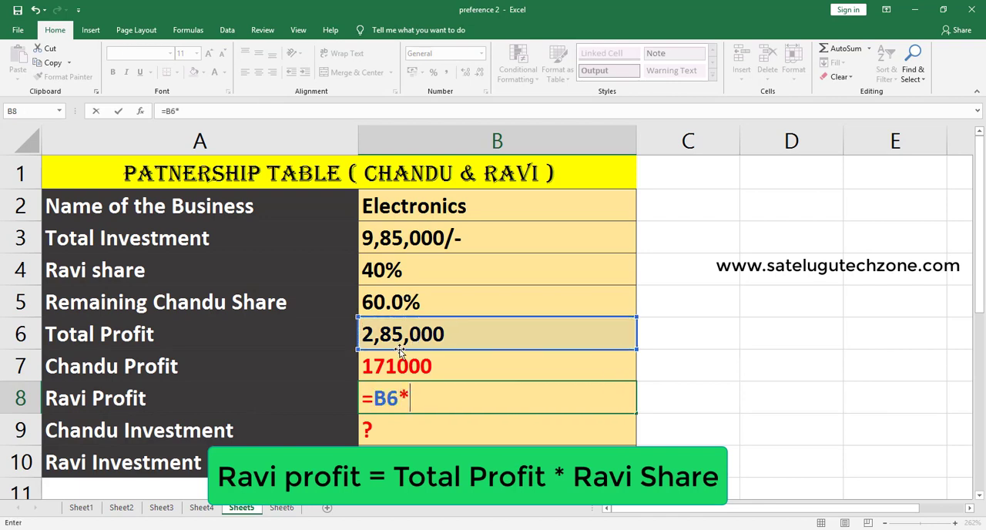
click(392, 268)
key(Return)
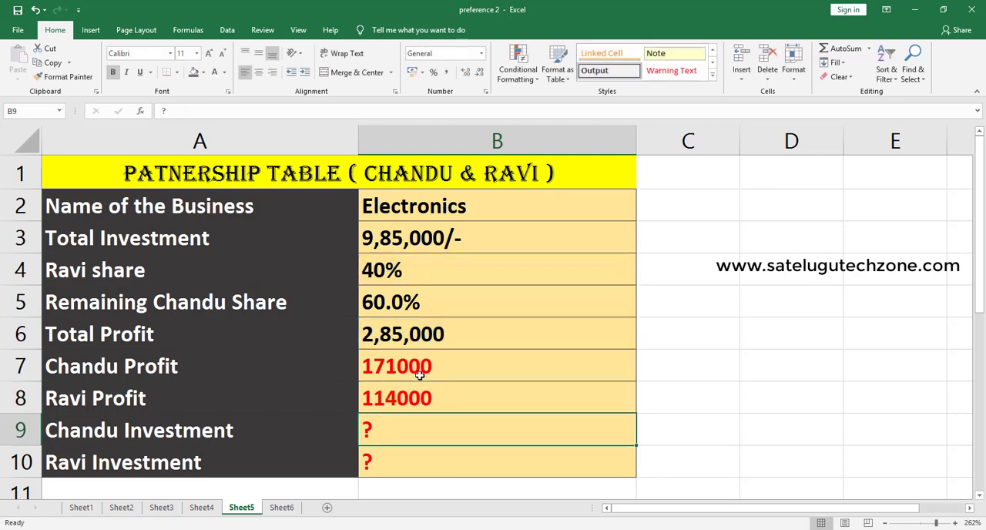
- Add both partners' profits in C7 with the formula =B7+B8 to cross-check the total profit
click(665, 366)
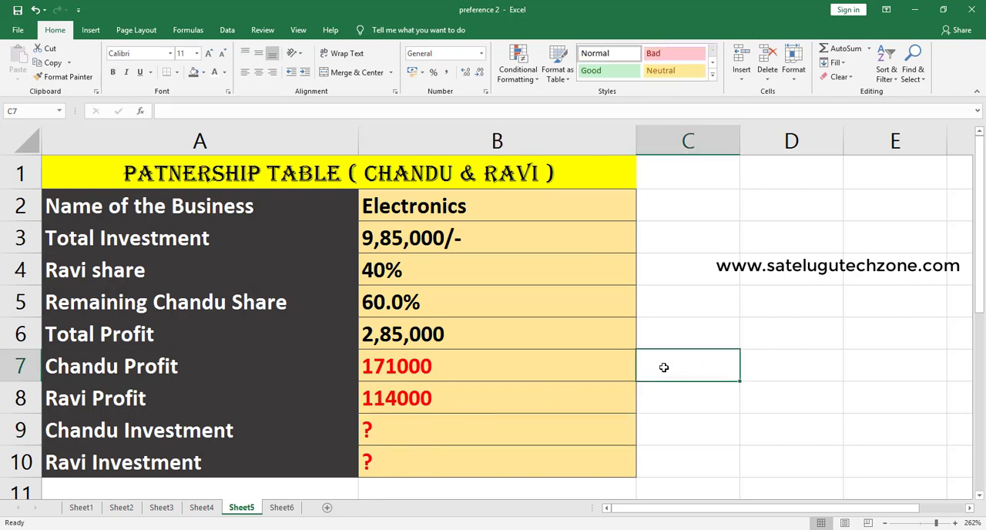
double_click(649, 366)
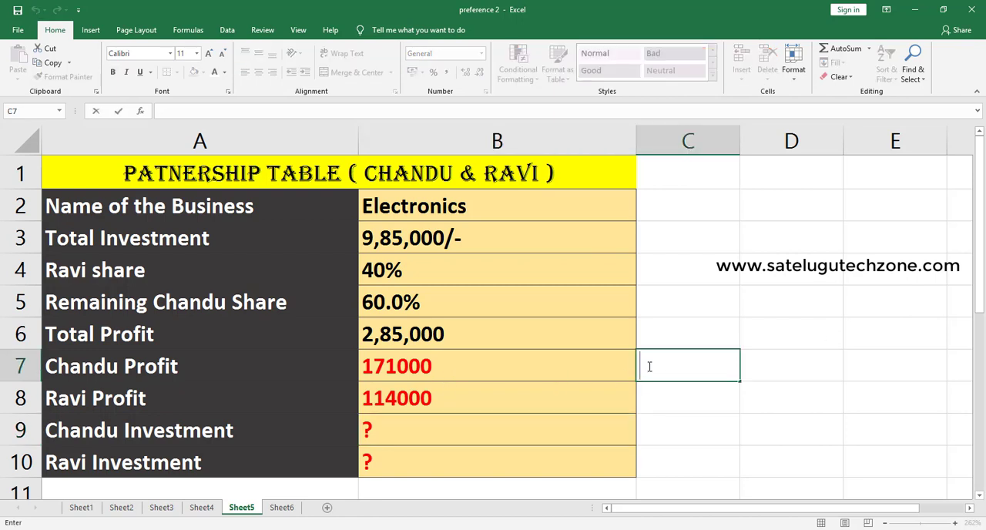
text(=)
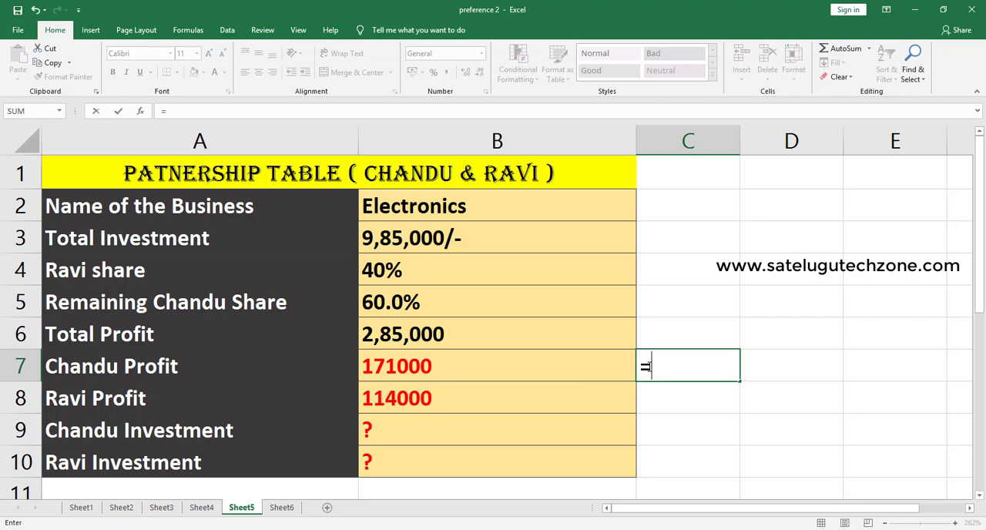
click(376, 365)
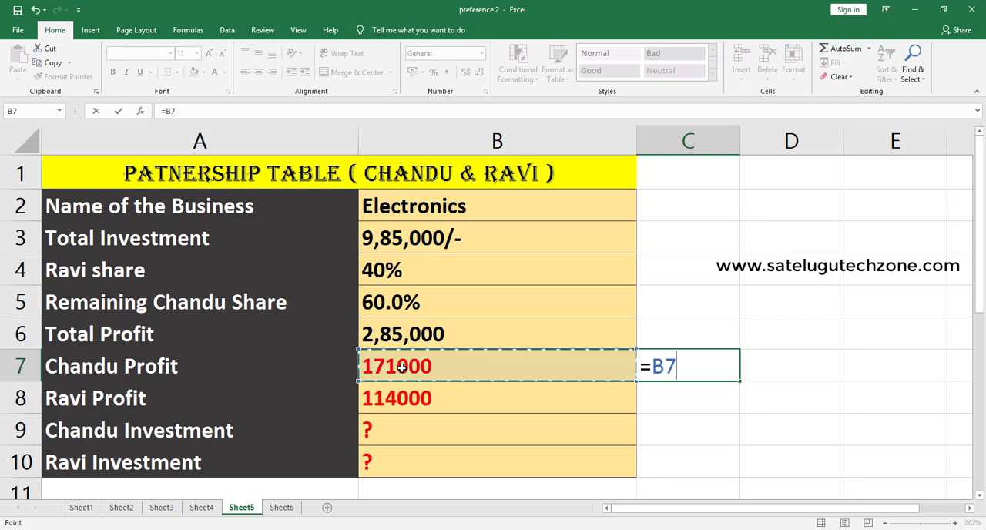
text(+)
click(412, 402)
key(Return)
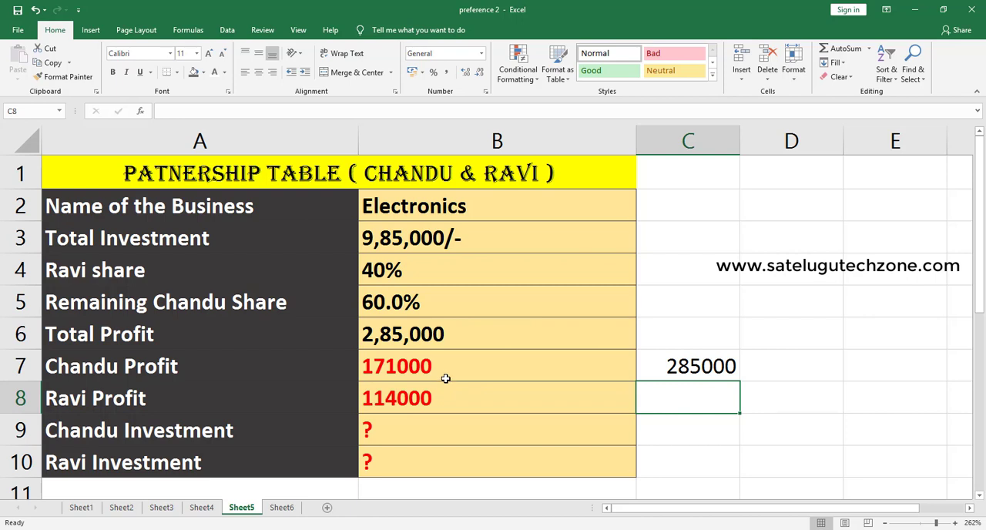
- Clear the question mark placeholder from investment cell B9
scroll(444, 389, down, 1)
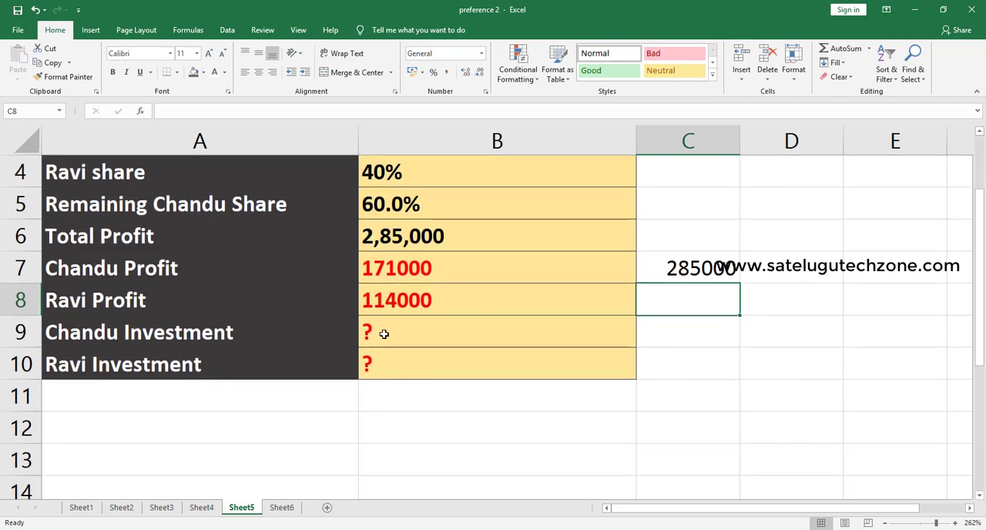
click(383, 334)
double_click(387, 334)
key(BackSpace)
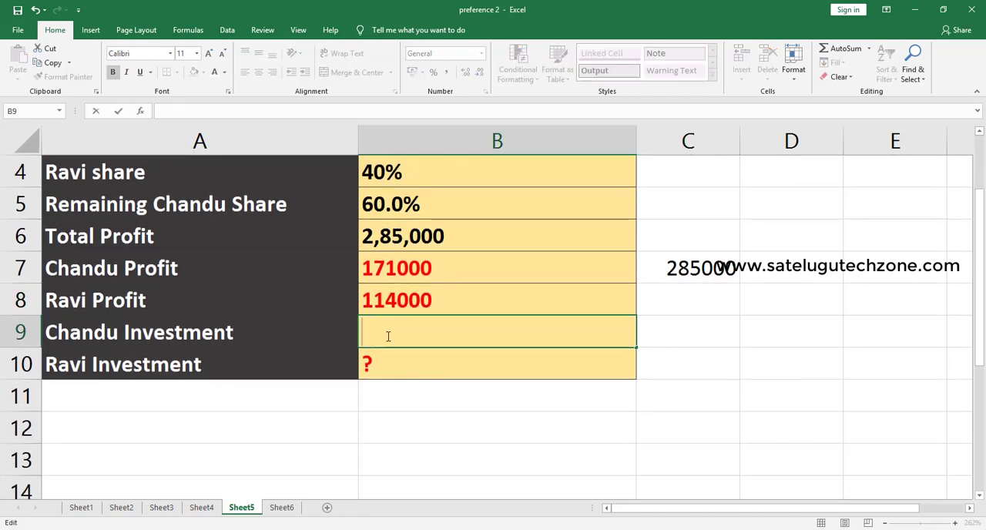
scroll(388, 337, up, 1)
scroll(419, 355, down, 1)
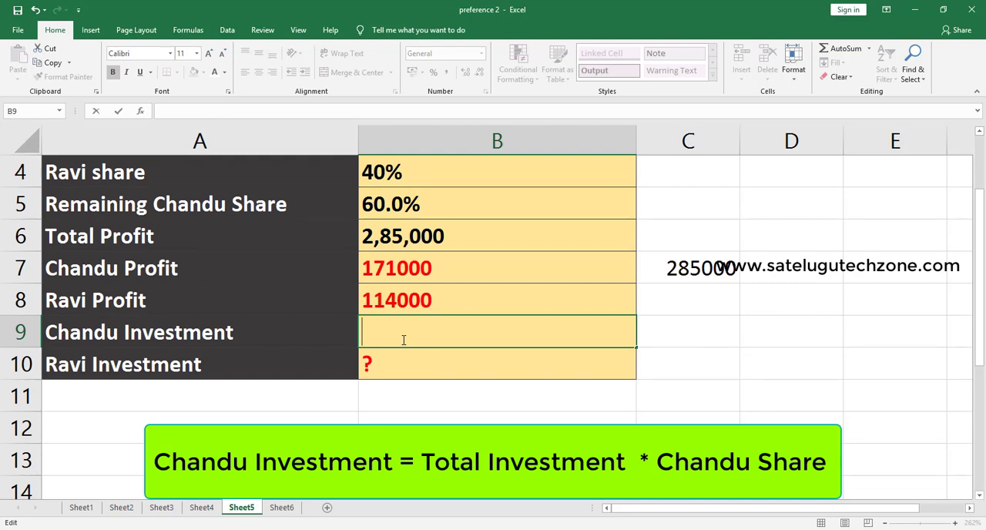
scroll(425, 319, up, 1)
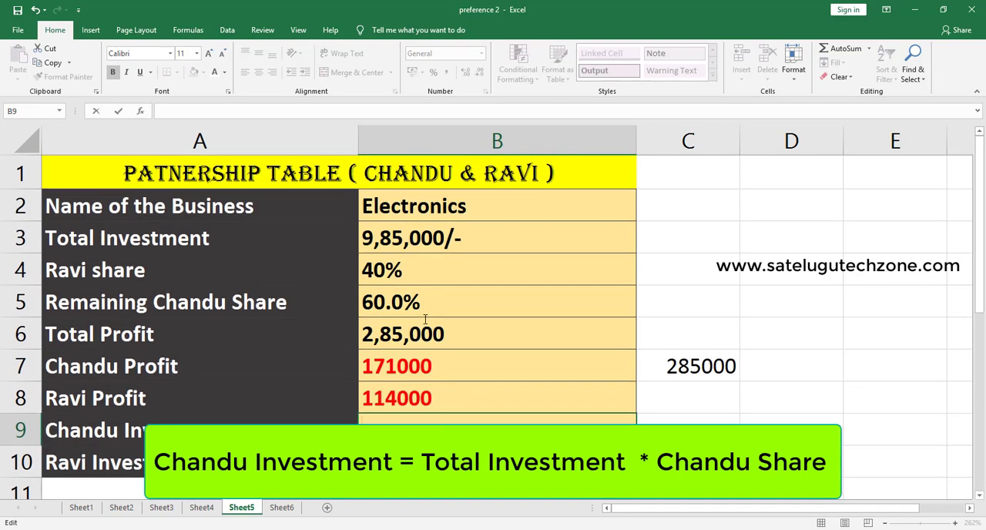
click(422, 241)
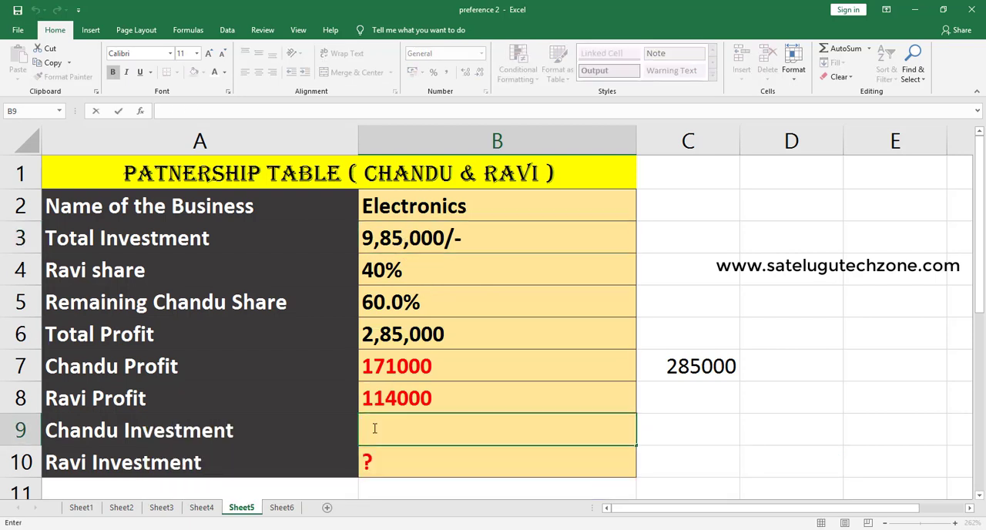
- Calculate the investment in B9 with =B3*B5, and remove the /- suffix from the total investment in B3
text(=)
click(397, 247)
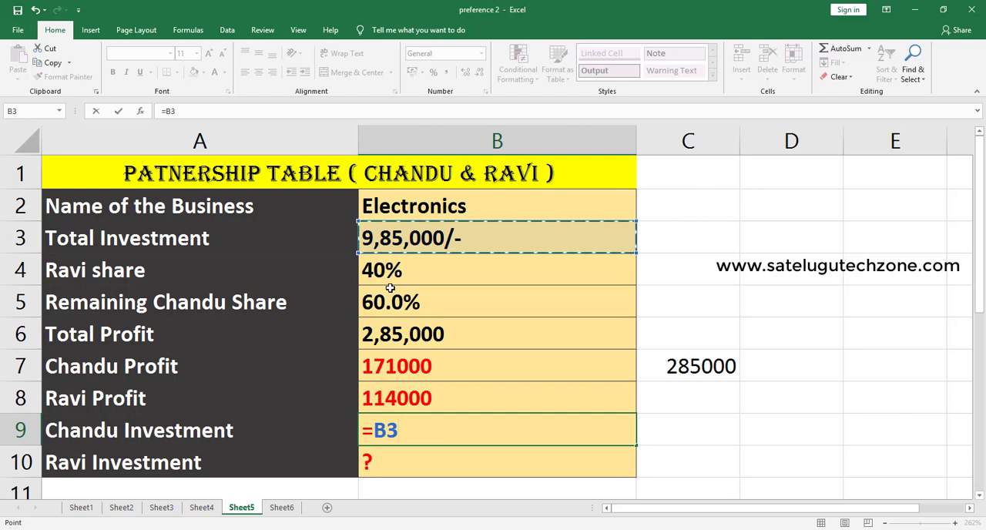
text(*)
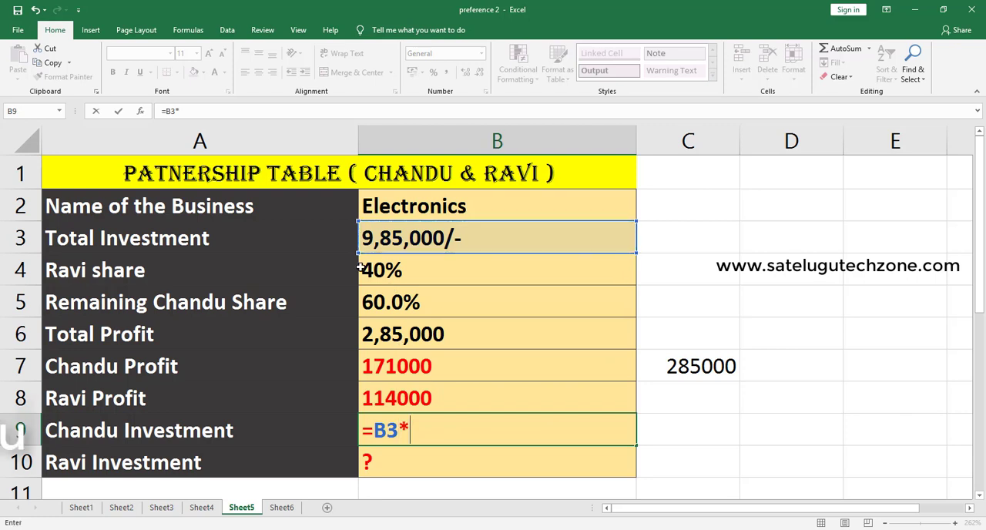
click(394, 305)
key(Return)
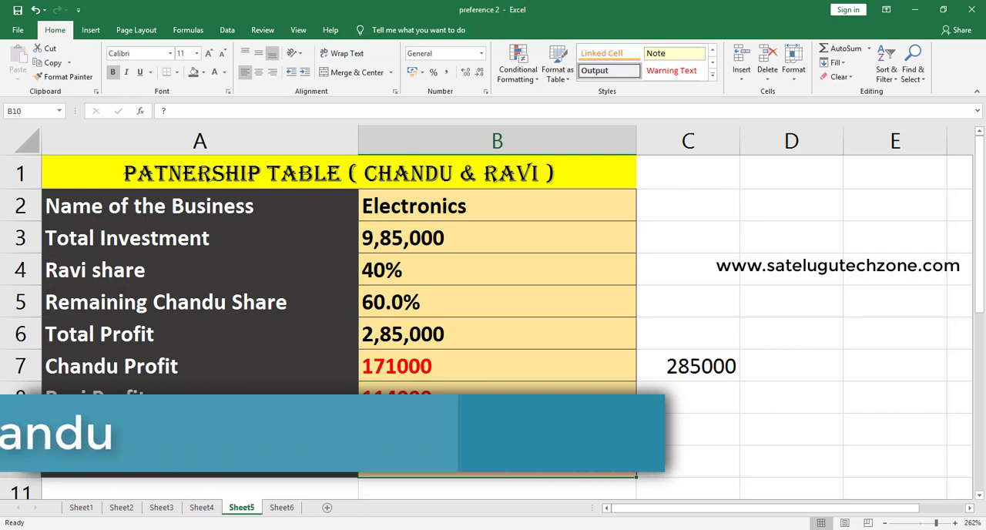
- Replace the question mark in investment cell B10 with the total investment times the 40% share, using =B3*B4
double_click(390, 460)
key(BackSpace)
text(=)
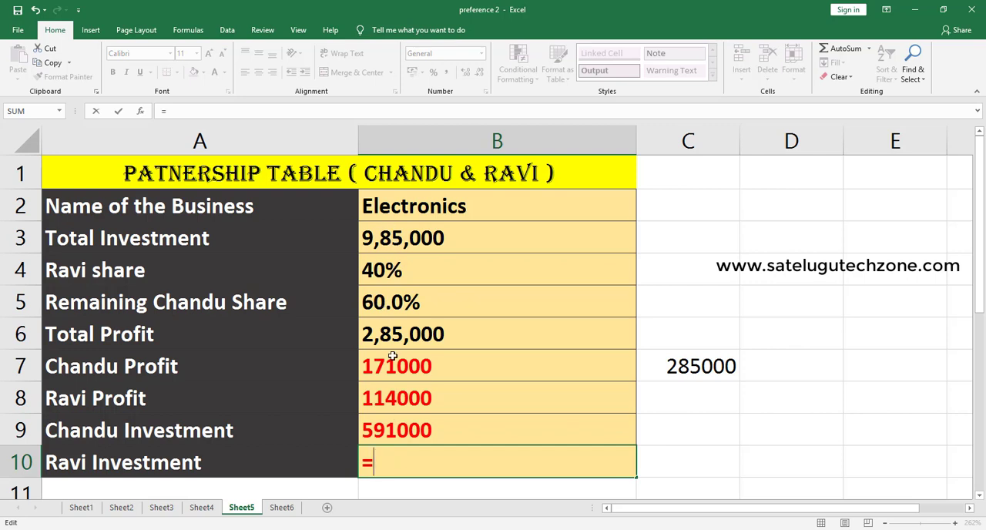
click(407, 242)
text(*)
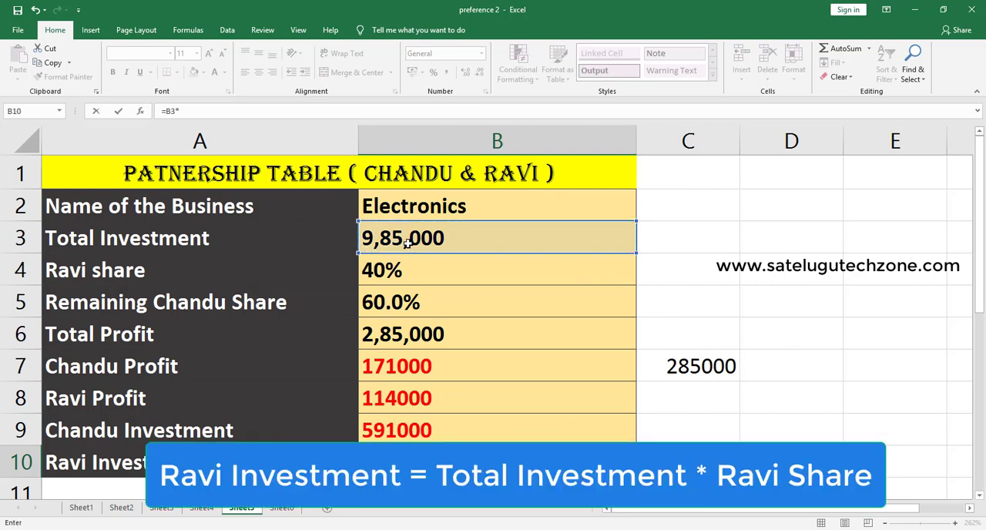
click(400, 270)
key(Return)
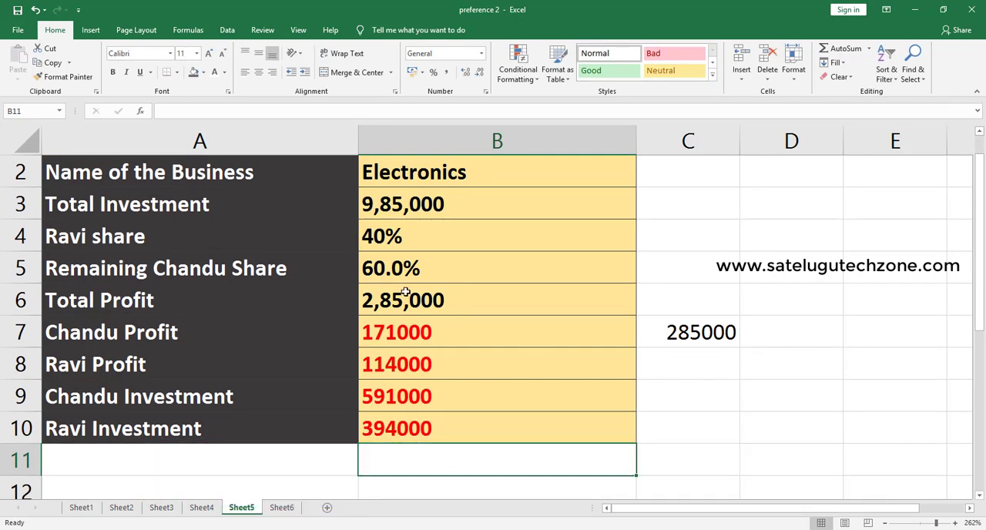
- Add both partners' investments in C9 with the formula =B9+B10 to cross-check the total investment
click(655, 386)
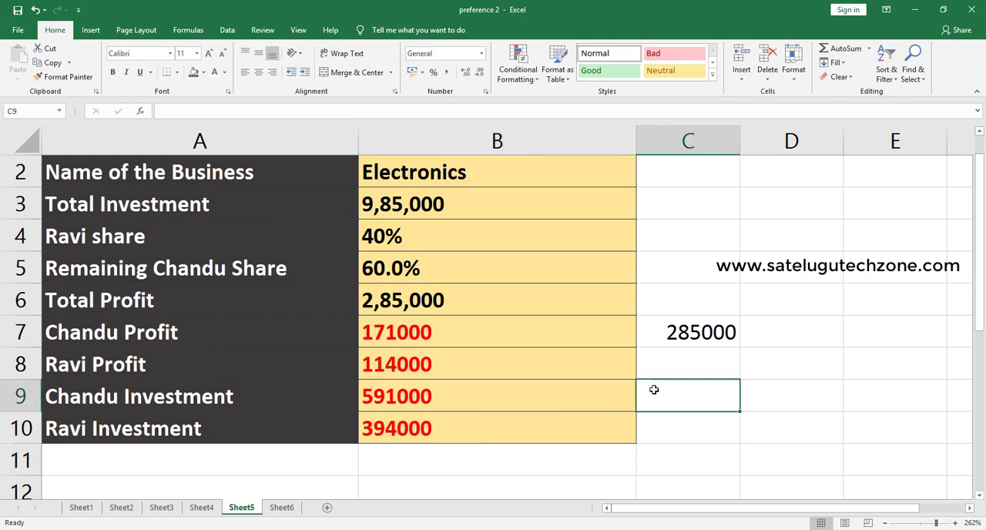
text(=)
click(429, 395)
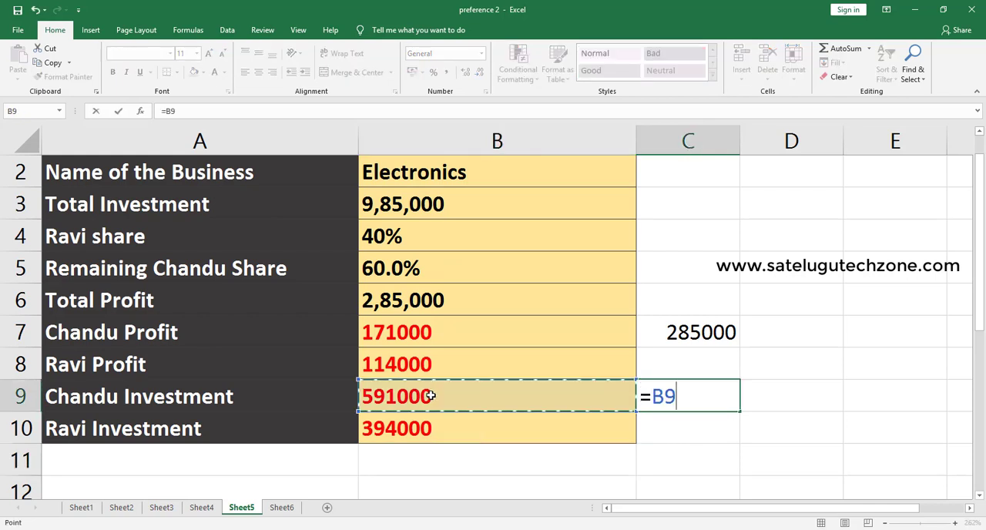
text(+)
click(431, 434)
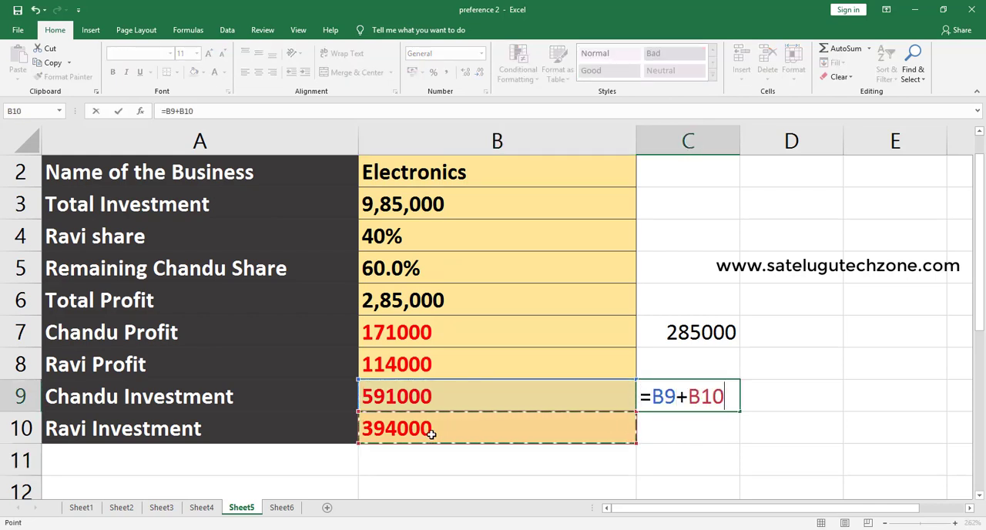
key(Return)
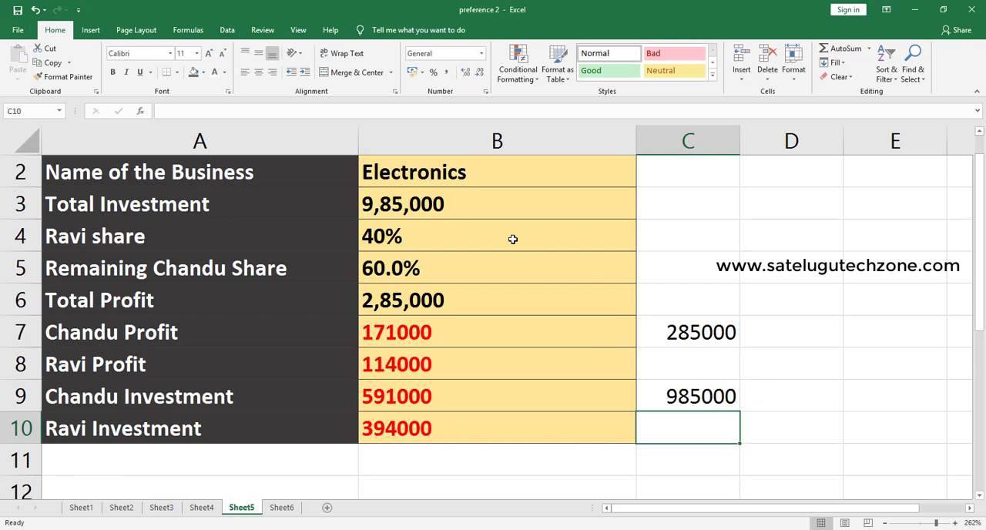
- Go to the multi-business partnership table on Sheet6, referring back to the completed table on Sheet5
scroll(633, 370, up, 1)
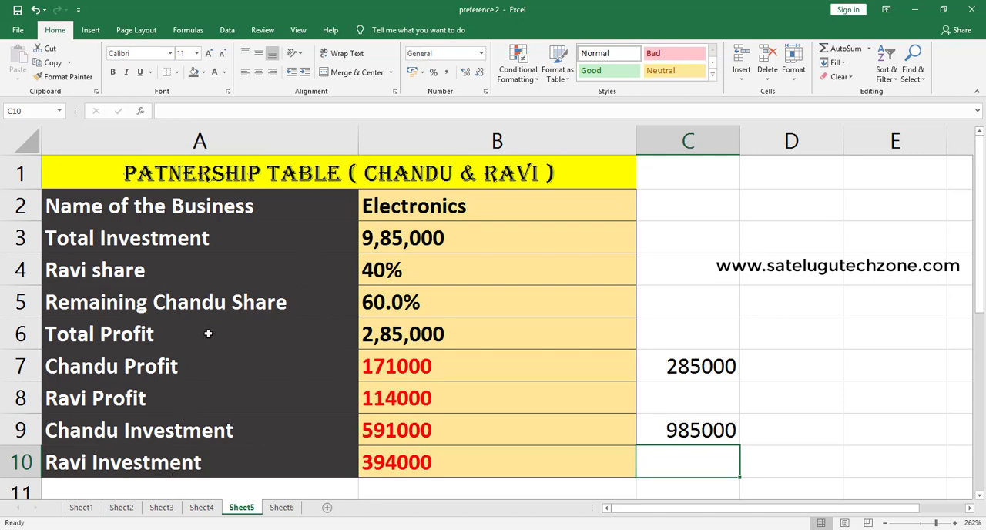
click(281, 508)
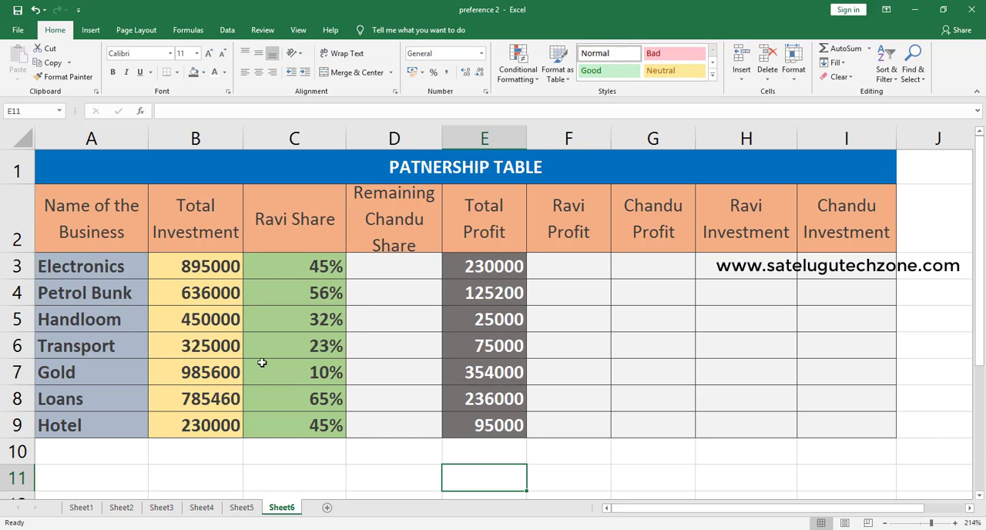
double_click(391, 276)
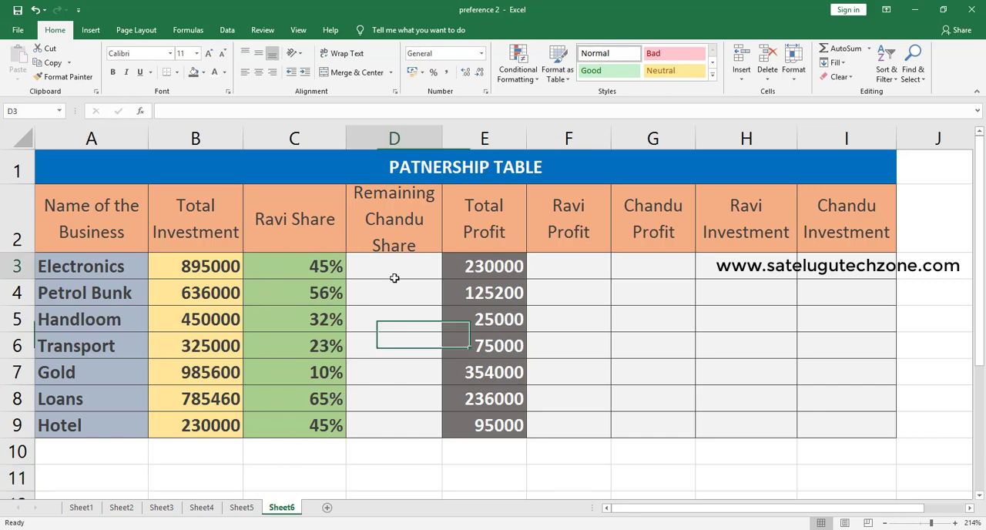
click(241, 506)
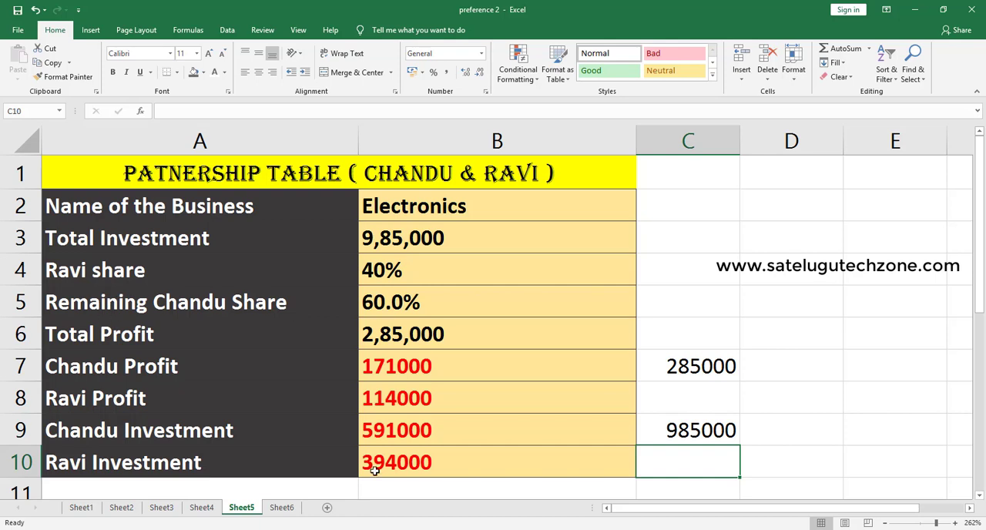
click(288, 511)
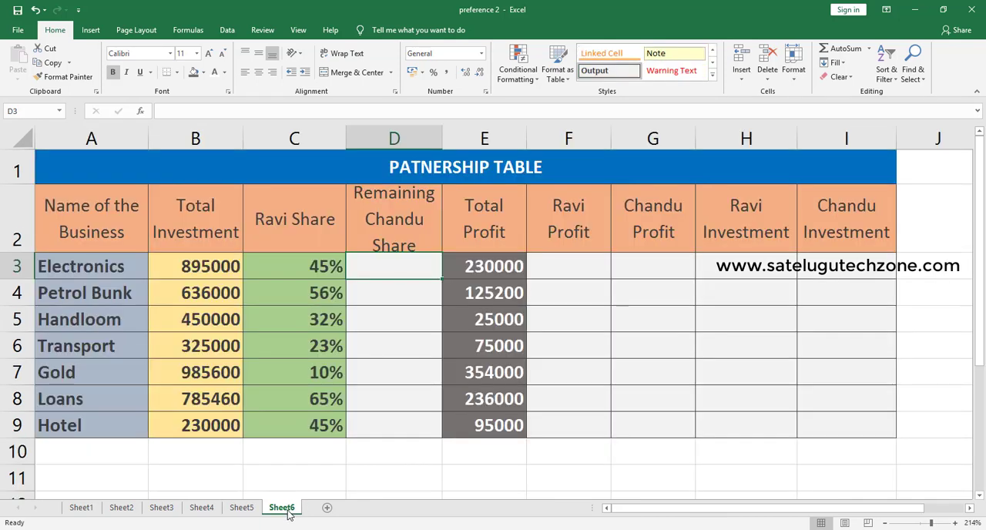
- Calculate the second partner's remaining share in D3 with =100%-C3 and fill the formula down to D9
double_click(401, 267)
text(=)
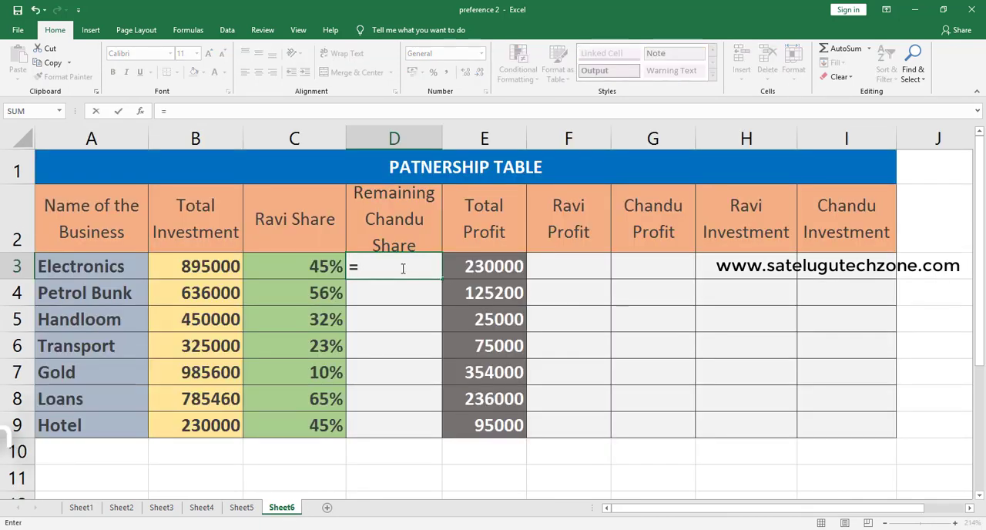
text(100%-)
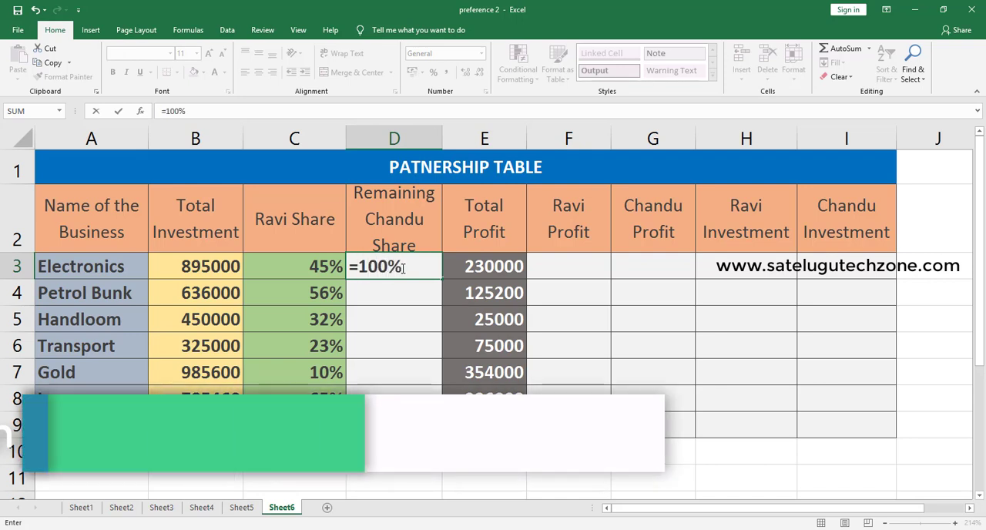
click(332, 266)
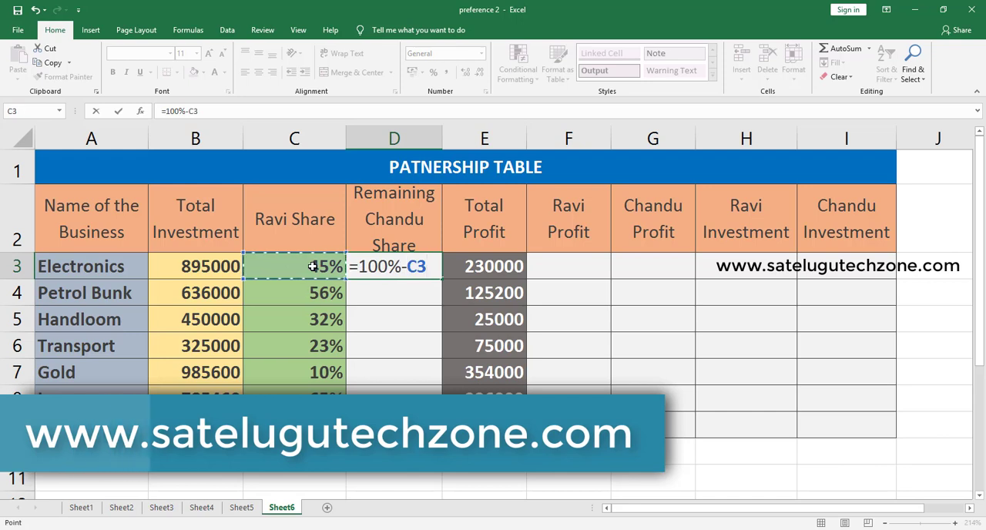
key(Return)
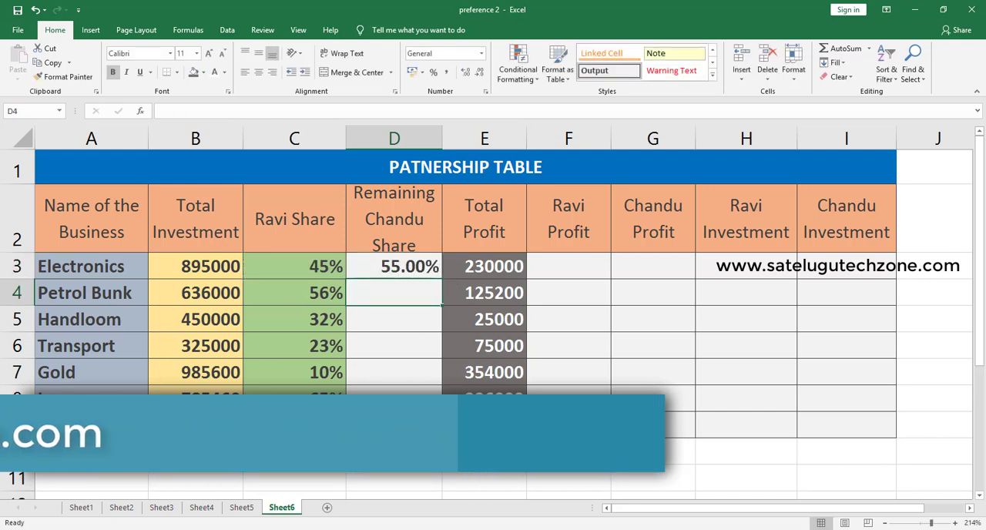
click(433, 272)
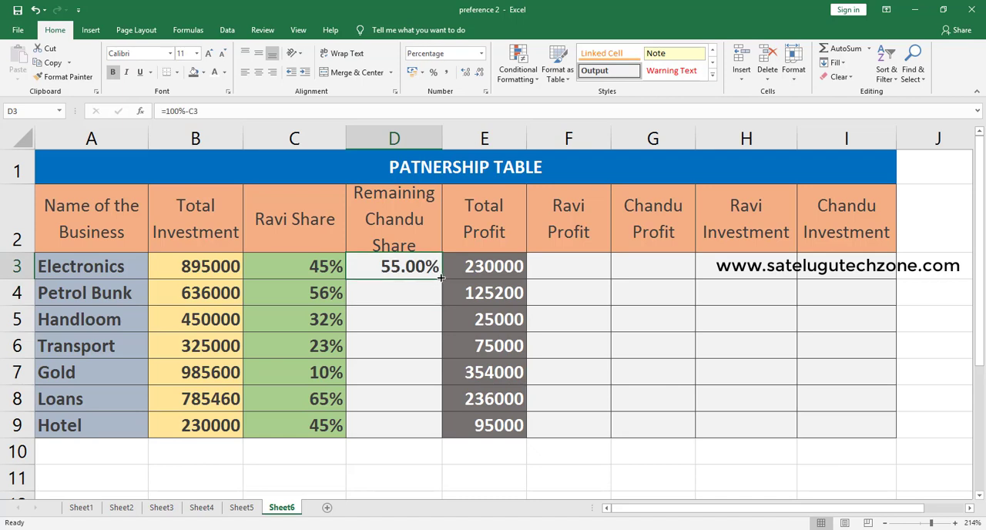
double_click(441, 278)
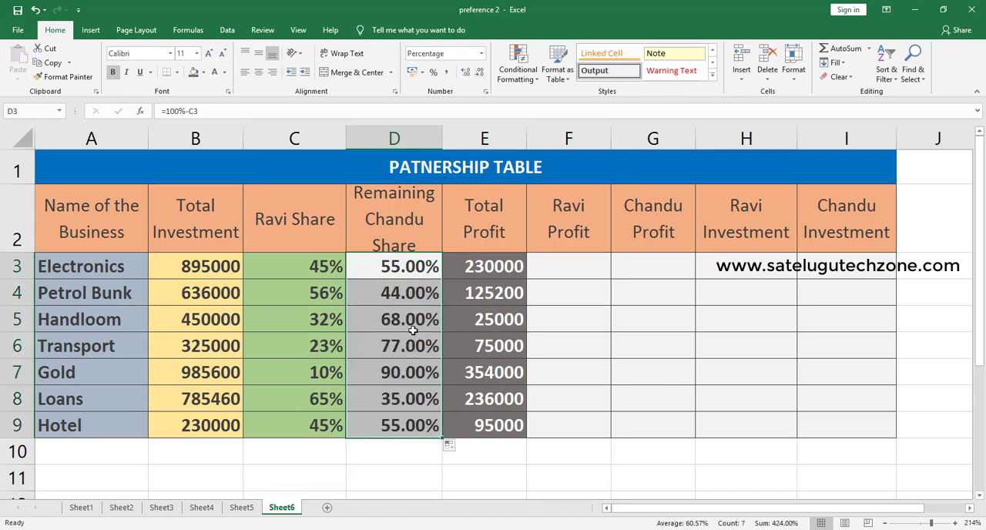
- Calculate the first partner's profit in F3 with =E3*C3 and fill the formula down to F9
click(557, 265)
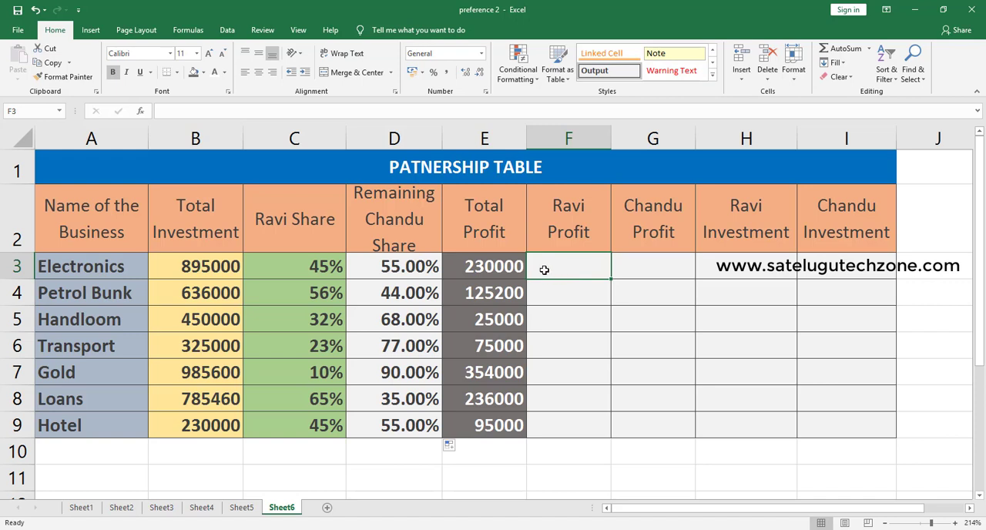
text(=)
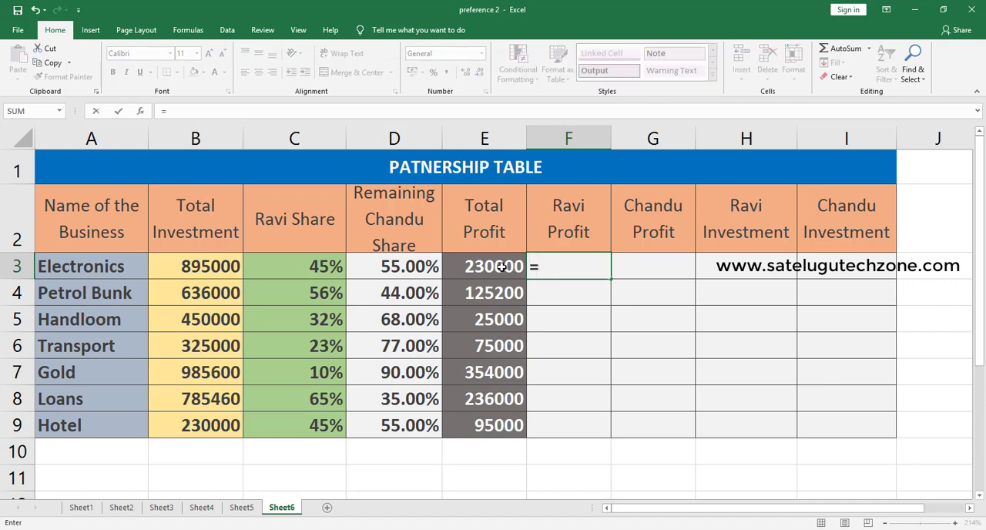
click(502, 266)
text(*)
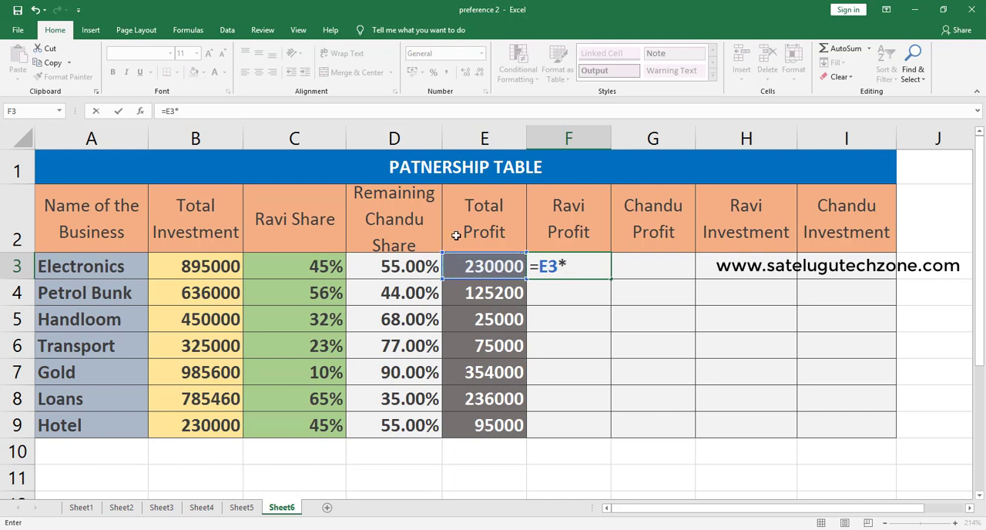
click(329, 269)
key(Return)
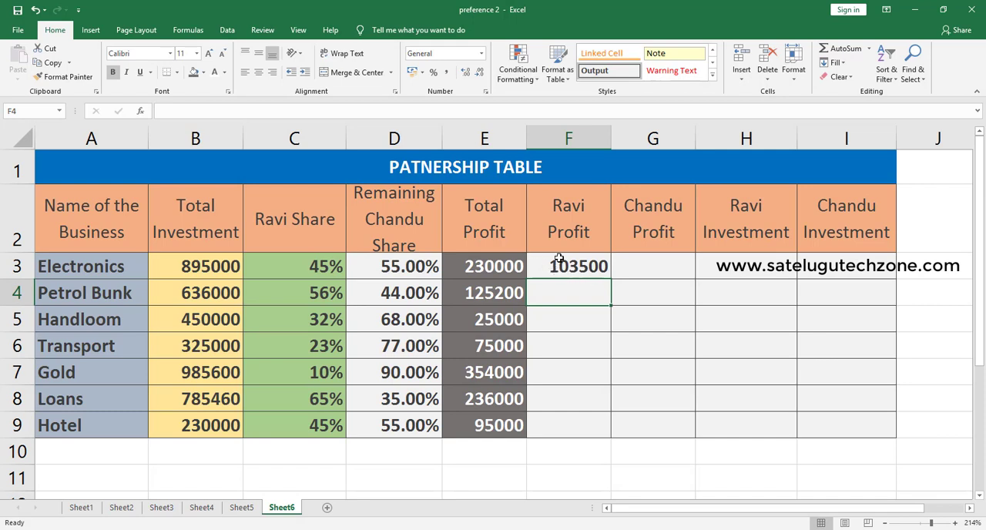
double_click(597, 268)
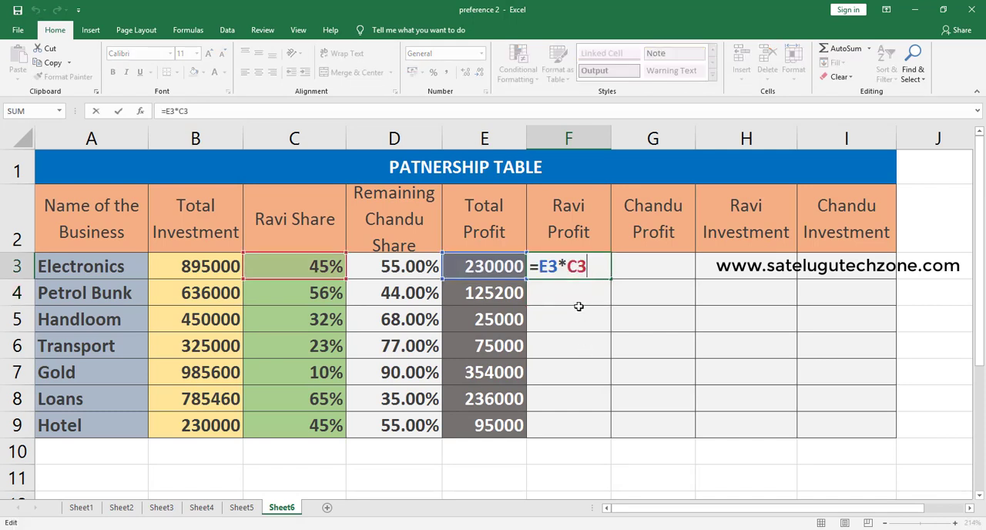
key(Return)
click(603, 275)
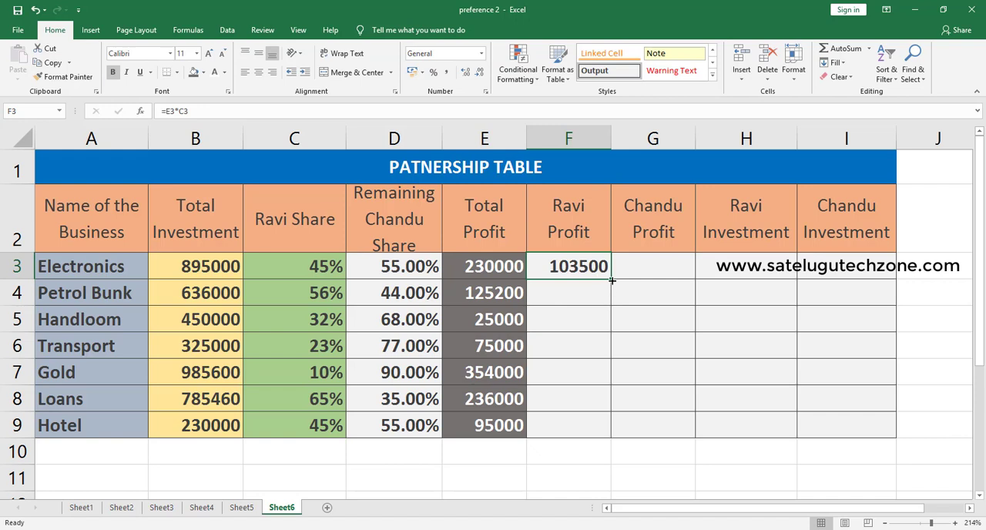
drag(610, 280, 608, 436)
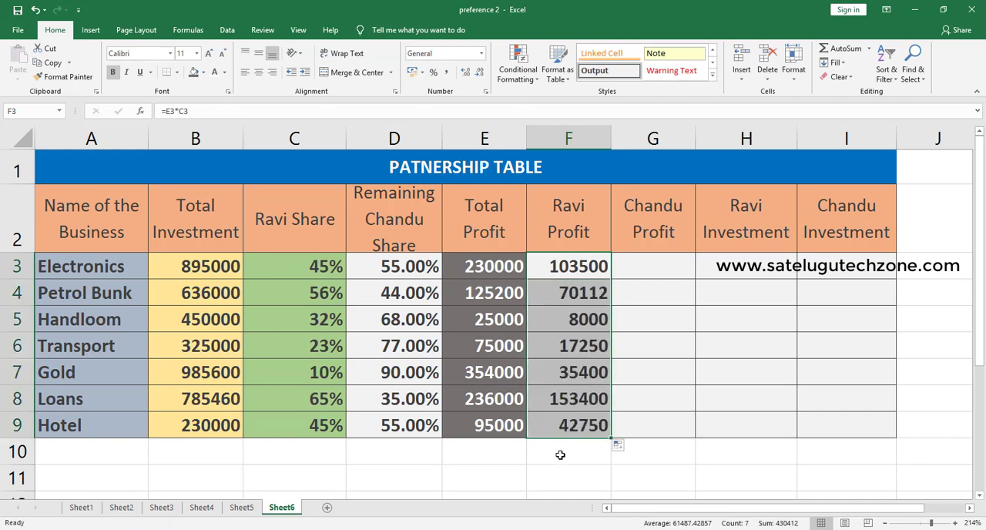
- Calculate the second partner's profit in G3 with =E3*D3 and fill the formula down to G9
click(638, 263)
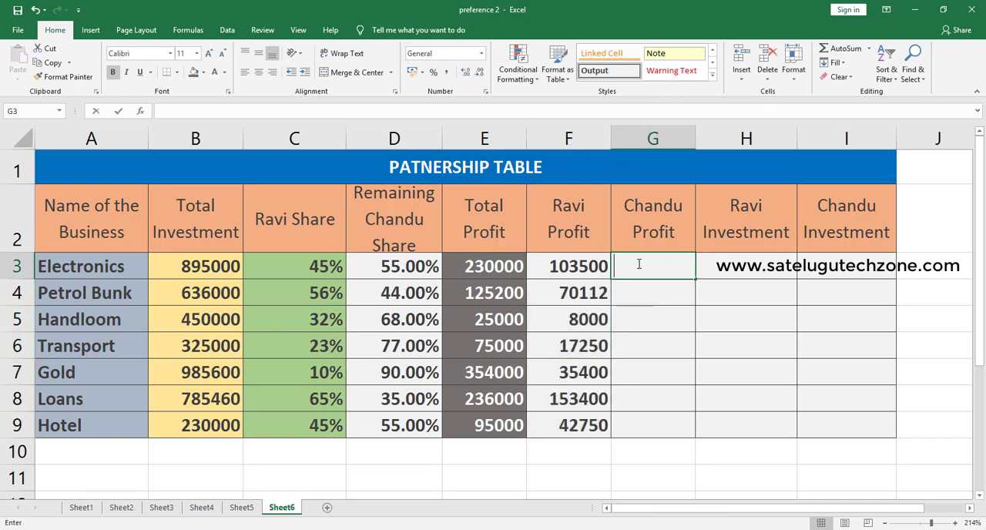
text(=)
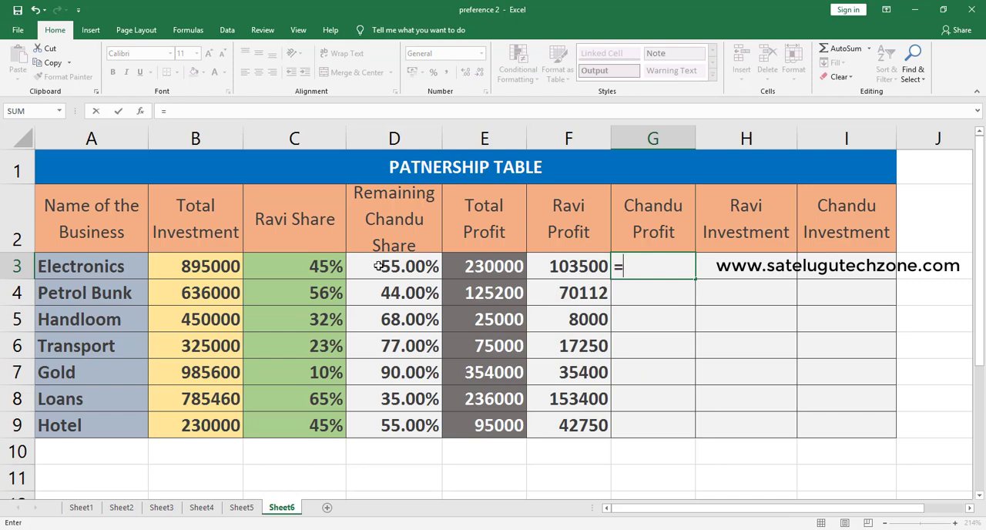
click(501, 268)
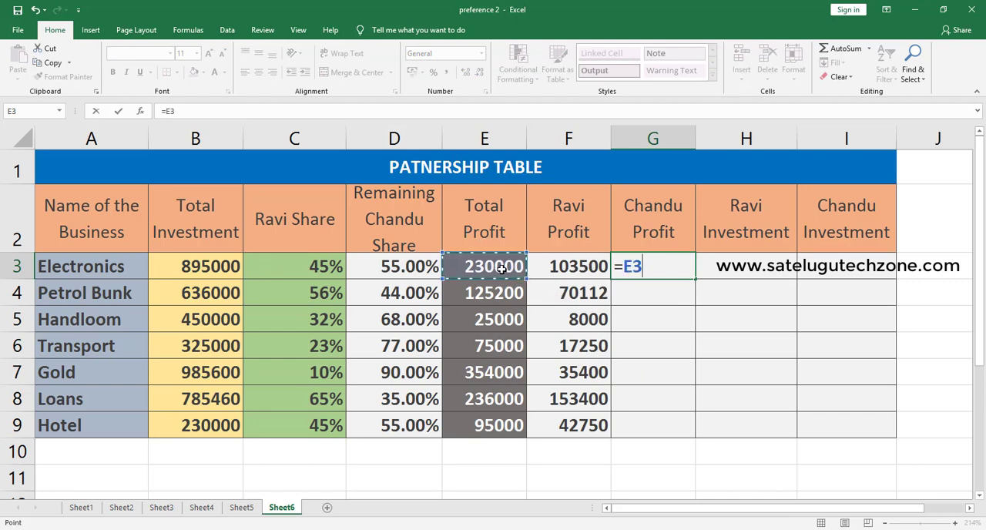
text(*)
click(406, 260)
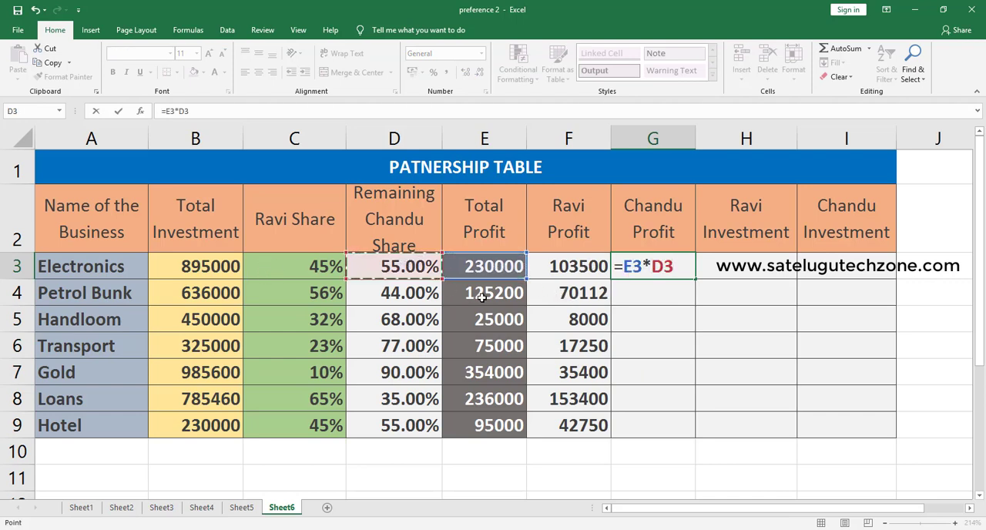
key(Return)
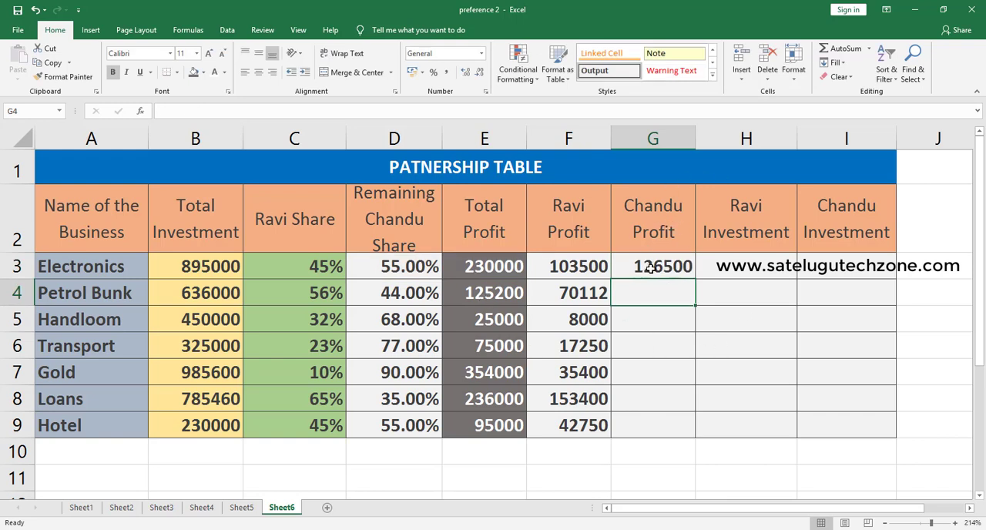
click(686, 270)
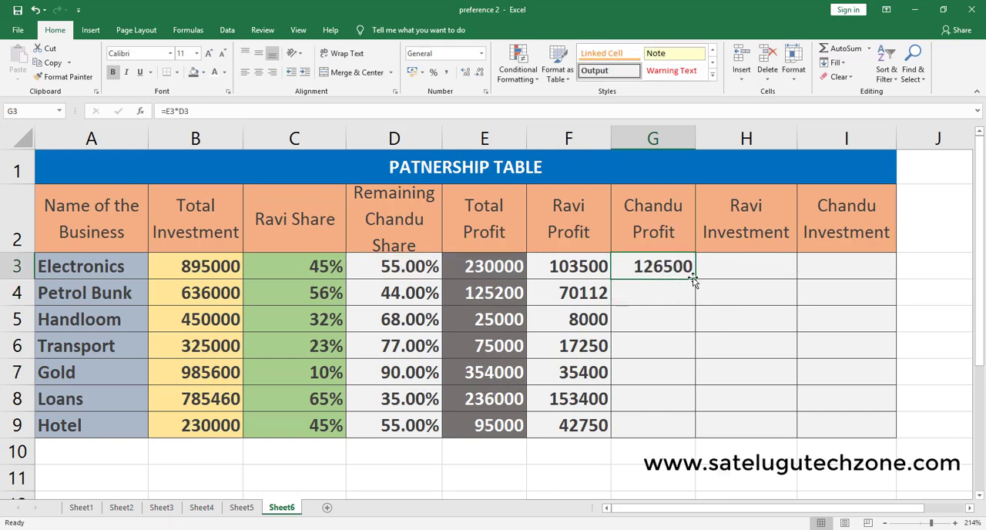
drag(695, 278, 693, 432)
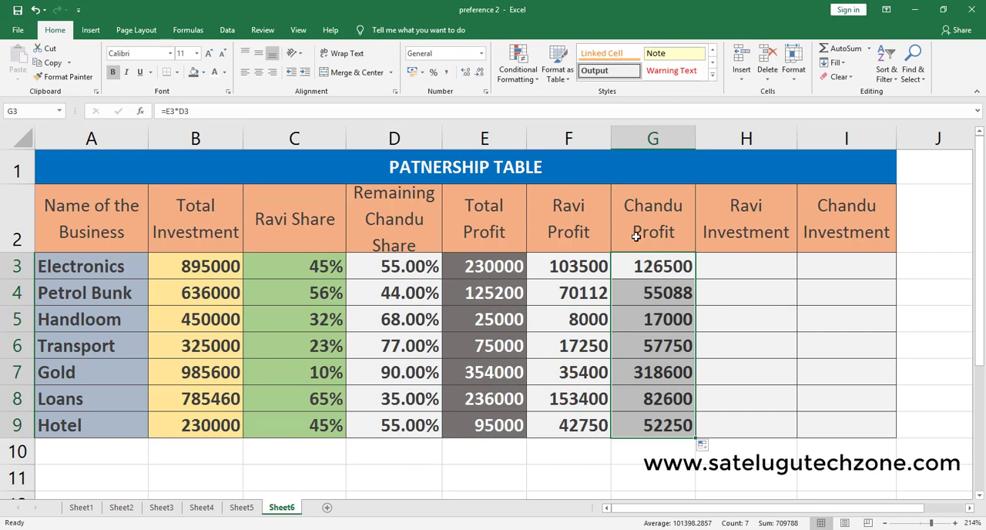
- Calculate the first partner's investment in H3 with =B3*C3 and fill the formula down to H9
click(717, 266)
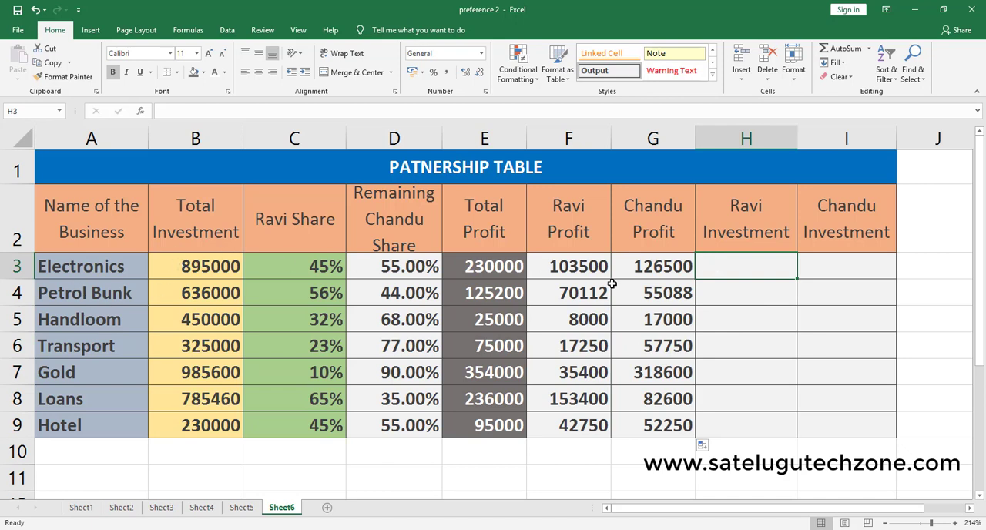
text(=)
click(189, 266)
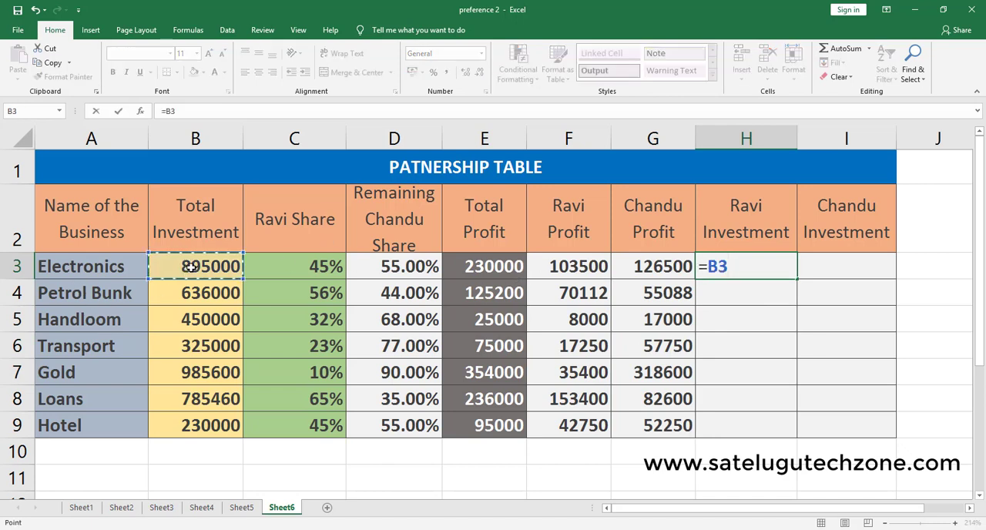
text(*)
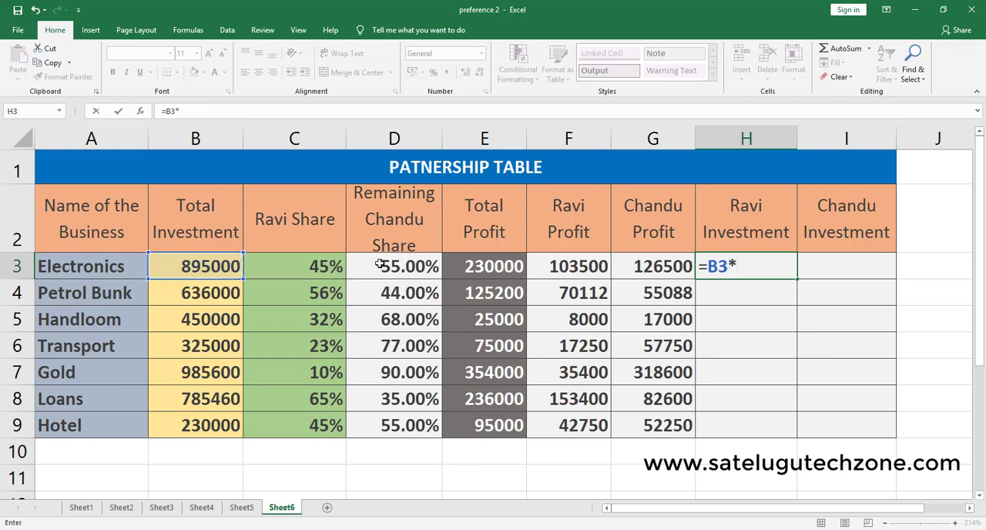
click(293, 261)
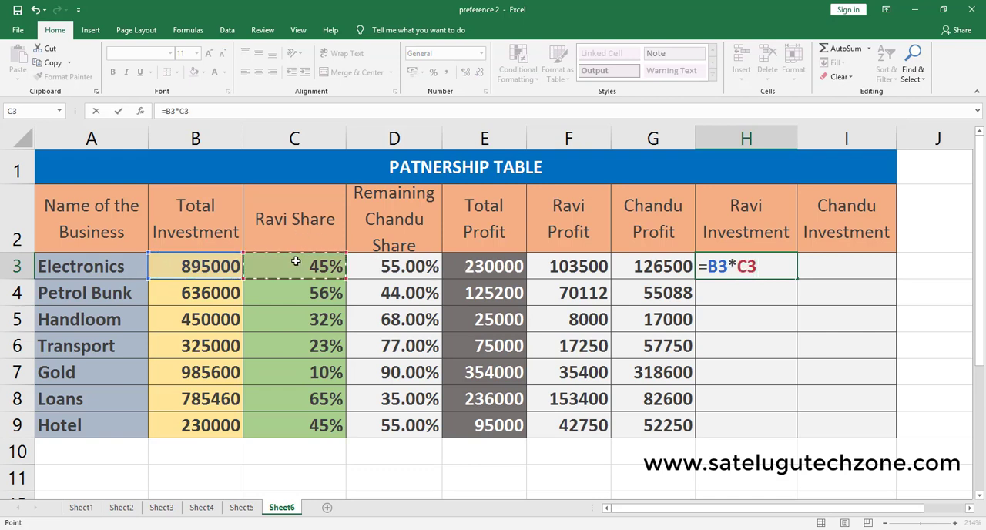
key(Return)
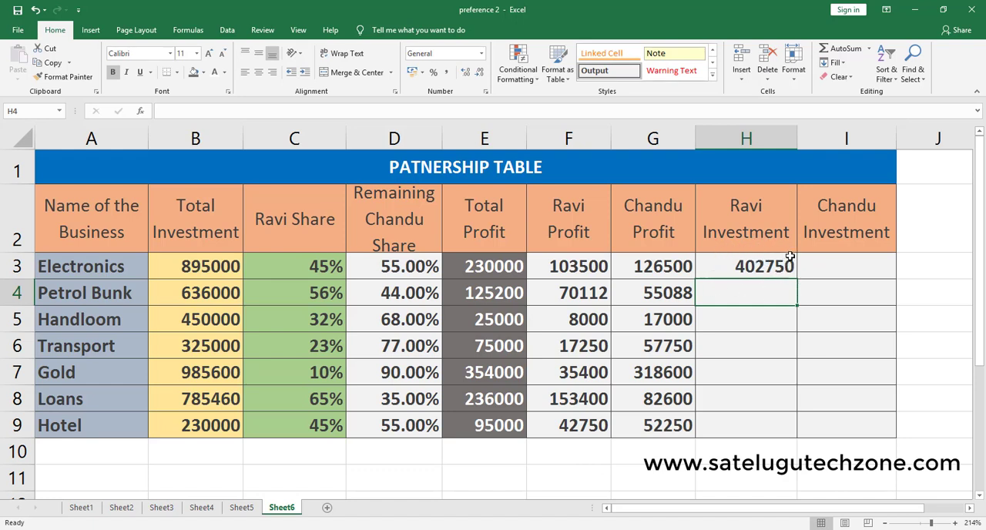
click(765, 268)
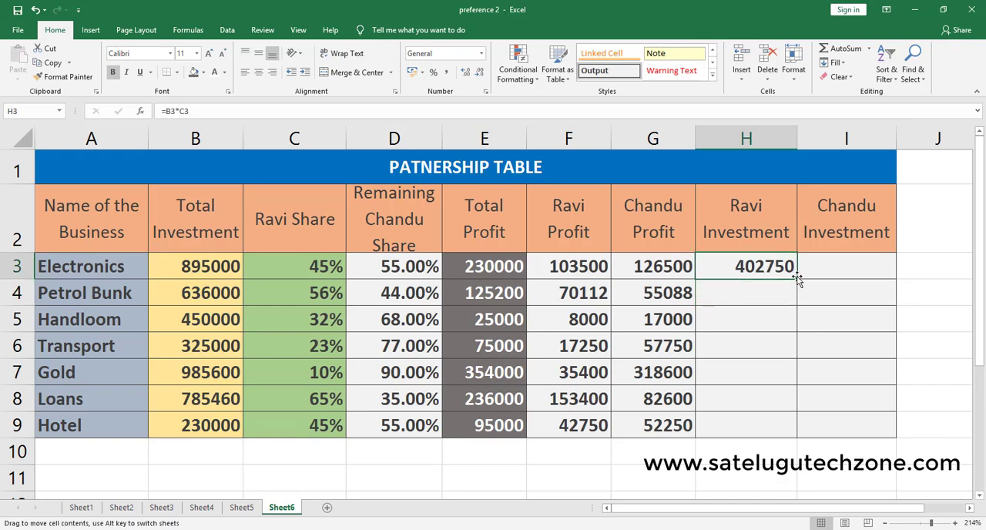
double_click(797, 279)
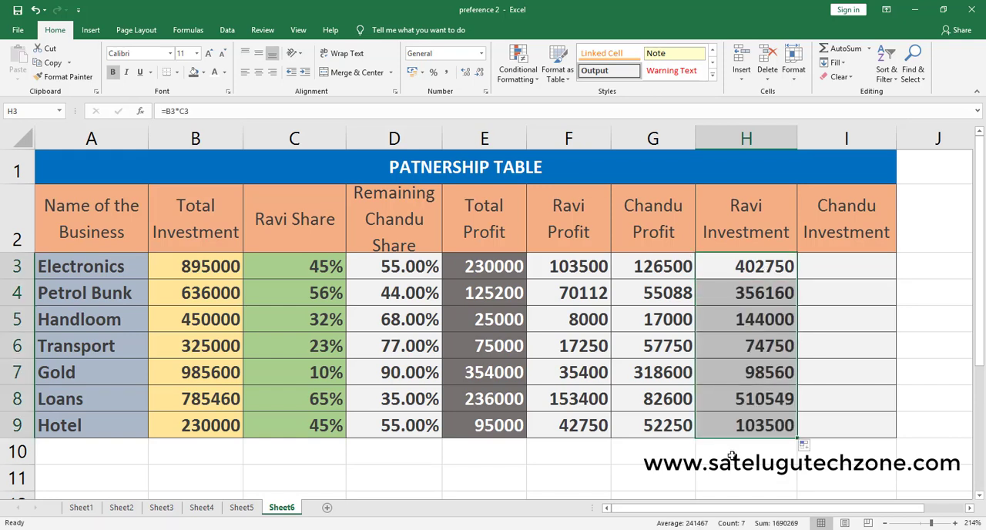
- Calculate the second partner's investment in I3 with =B3*D3 and fill the formula down to I9
double_click(825, 269)
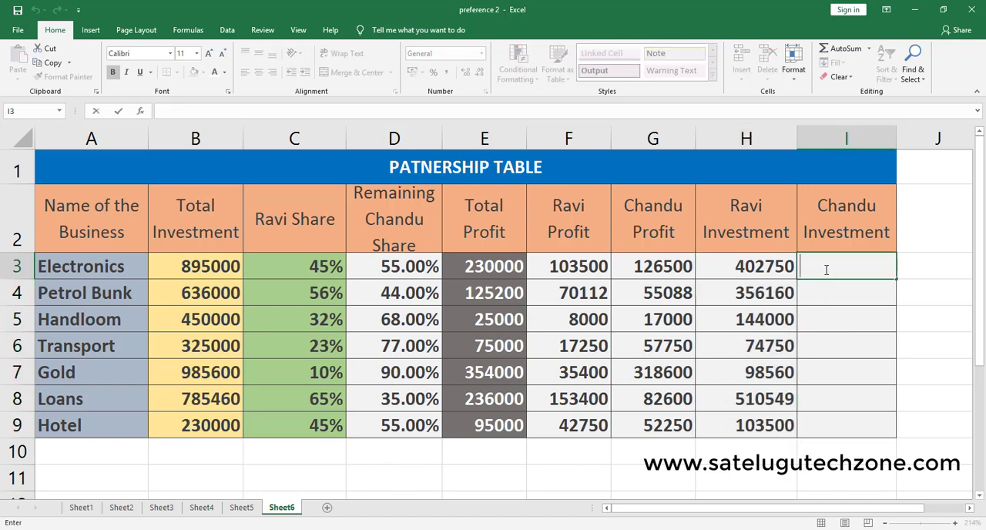
text(=)
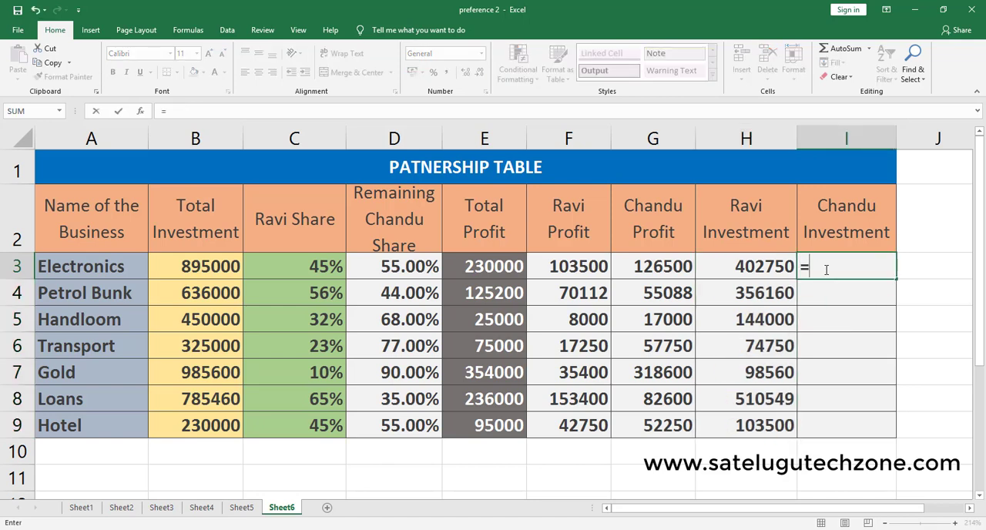
click(195, 267)
text(*)
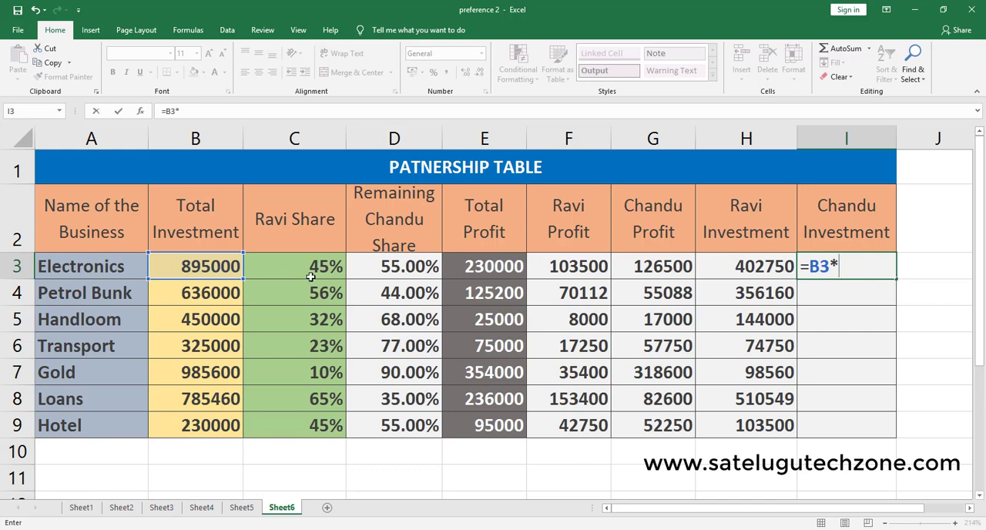
click(375, 268)
key(Return)
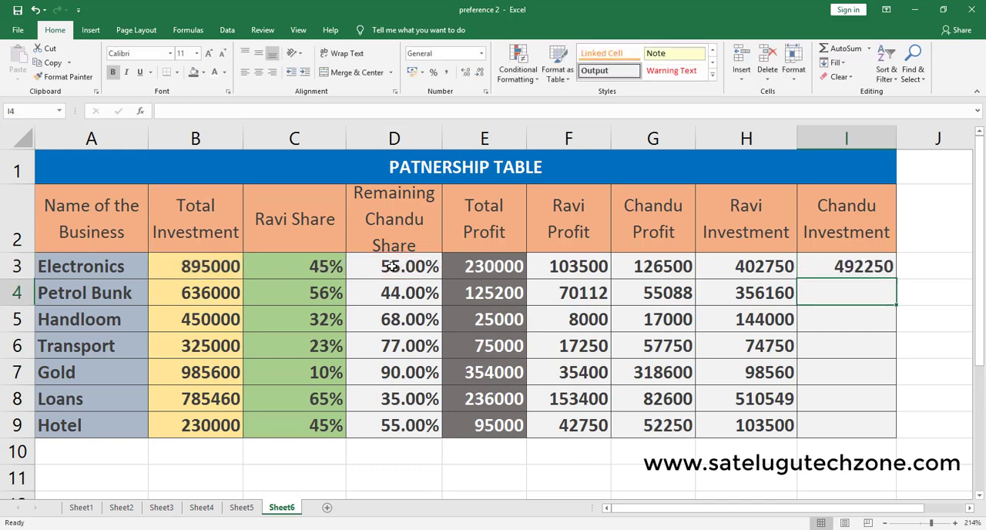
click(867, 270)
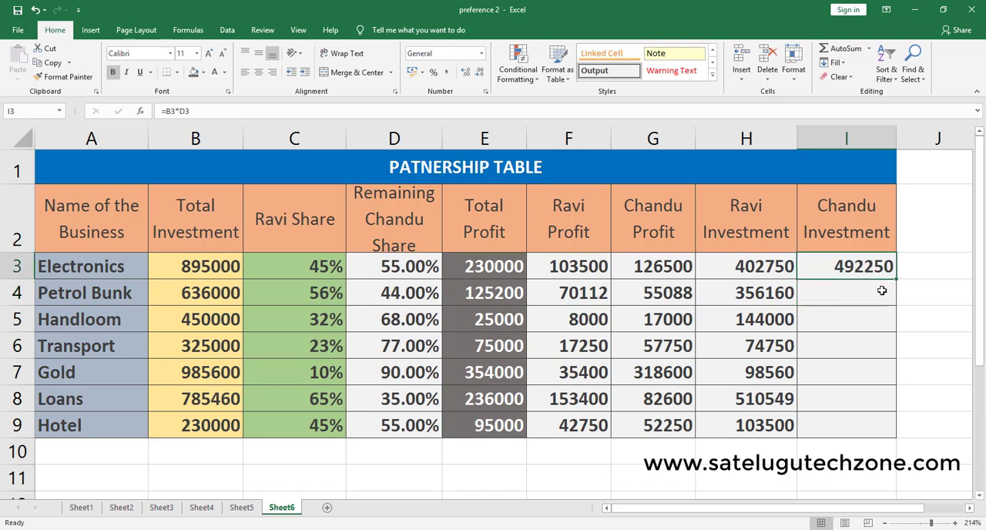
double_click(896, 277)
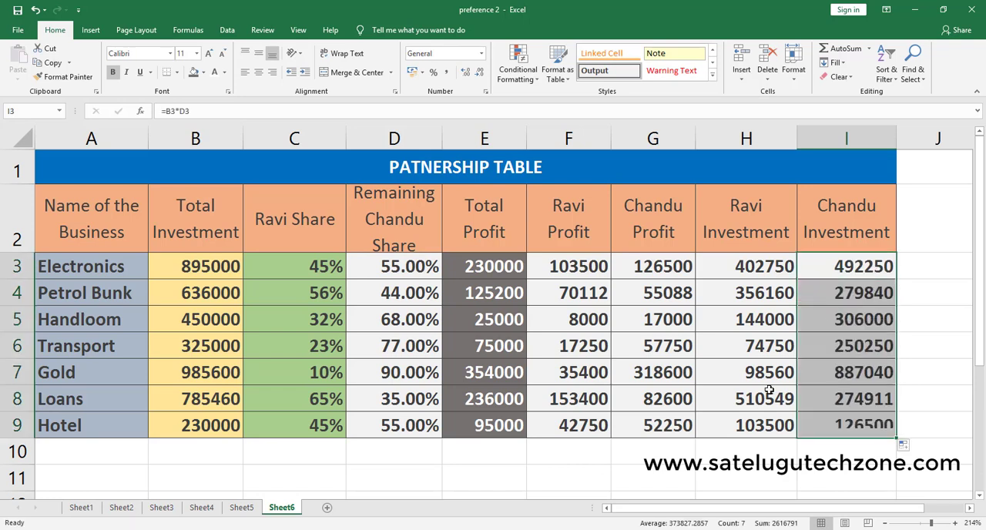